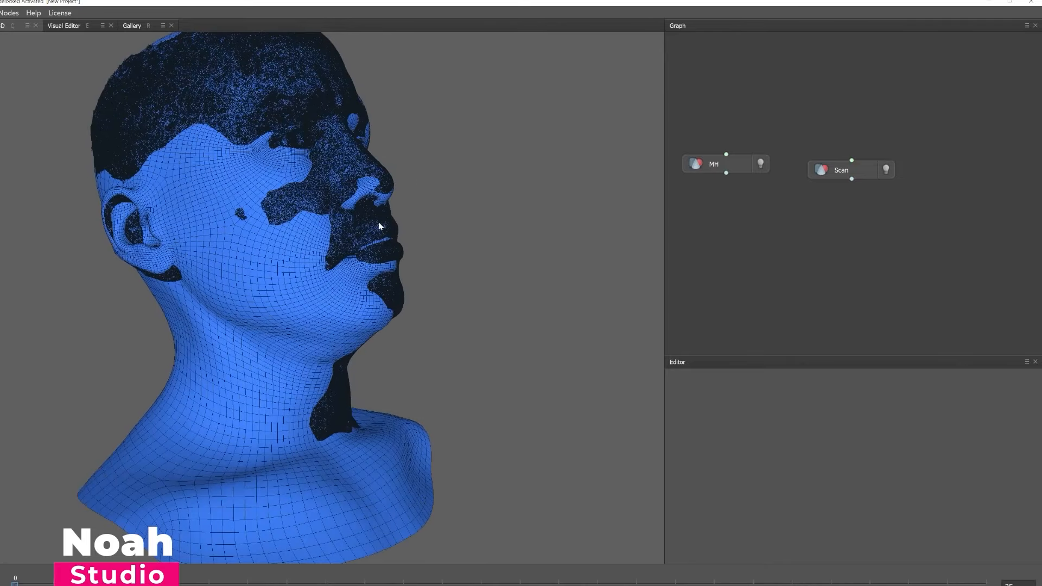
# Place the MH and Scan nodes side by side in the graph and add a Wrapping node below them
pyautogui.moveTo(379, 223); pyautogui.dragTo(424, 247)
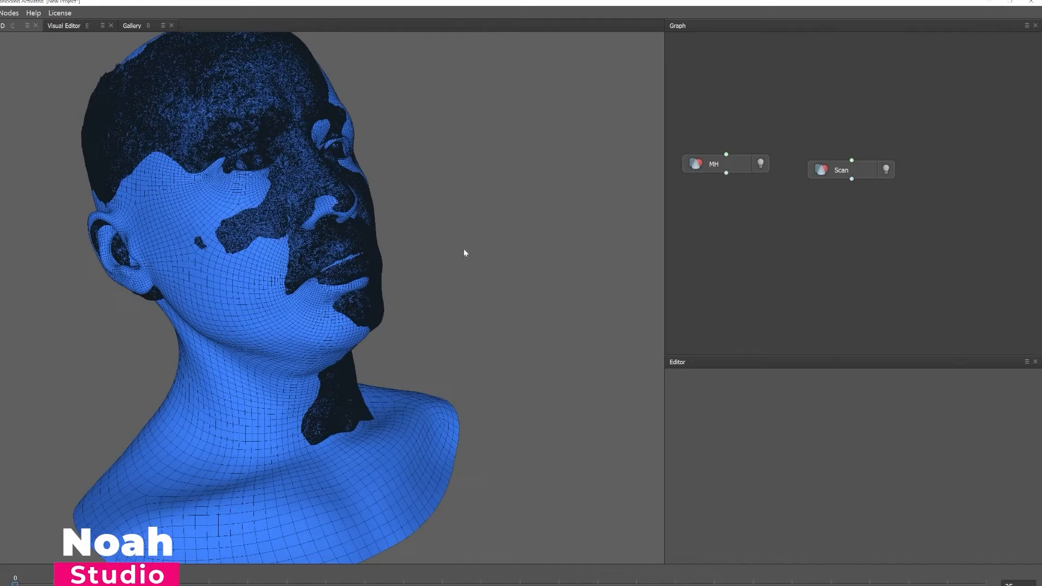
pyautogui.moveTo(856, 171); pyautogui.dragTo(867, 110)
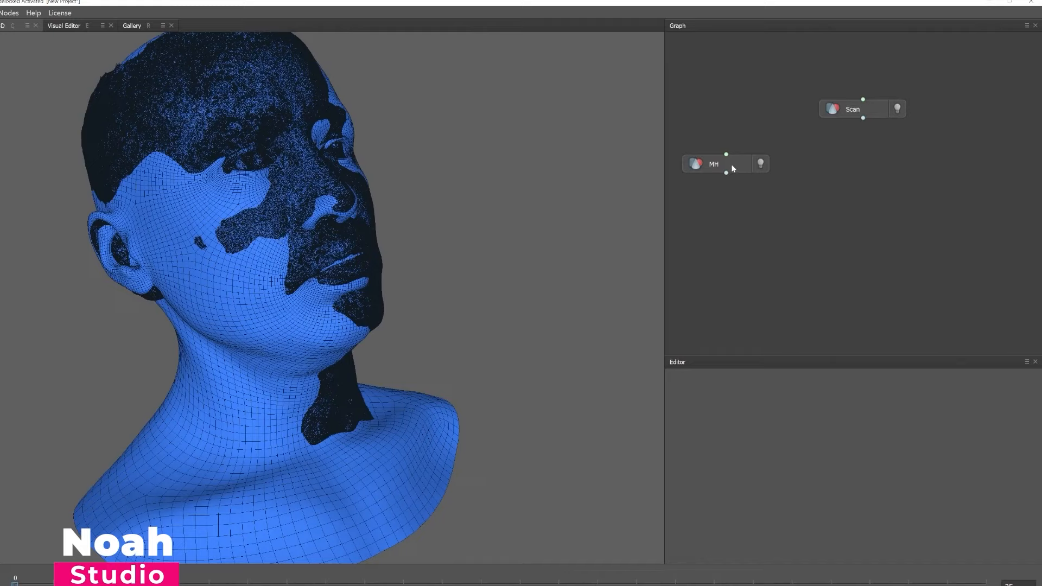
pyautogui.moveTo(732, 169); pyautogui.dragTo(758, 113)
pyautogui.rightClick(740, 152)
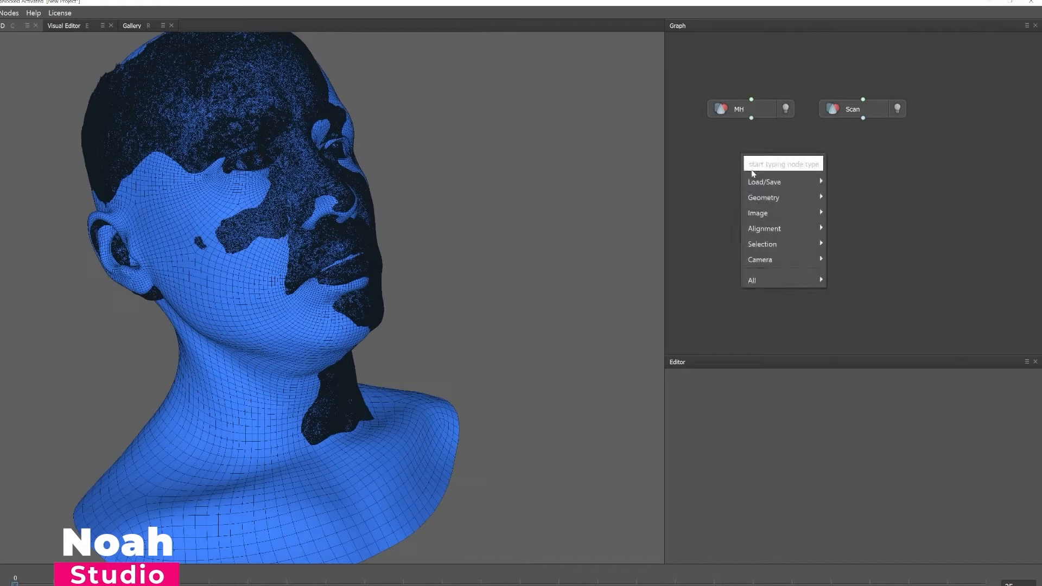
pyautogui.moveTo(780, 228)
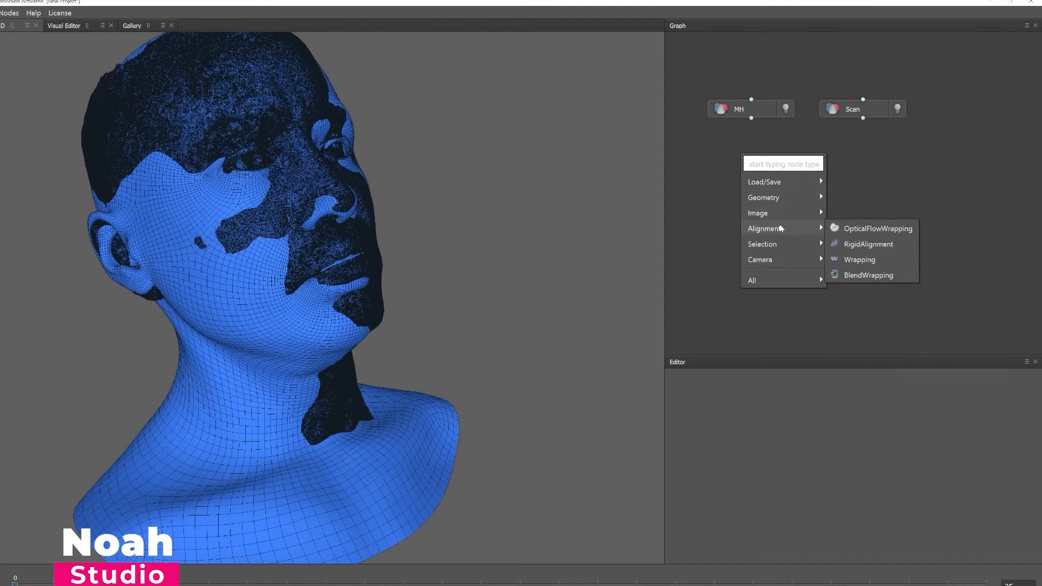
pyautogui.click(864, 265)
pyautogui.moveTo(743, 161); pyautogui.dragTo(793, 179)
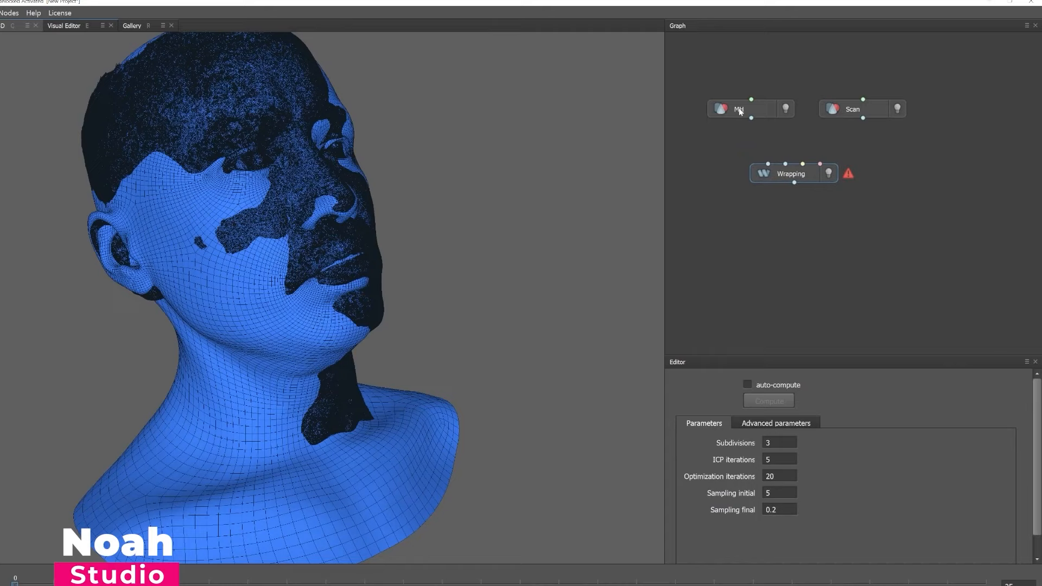
# Connect MH to the Wrapping node's first input and Scan to its second, and centre the node beneath them
pyautogui.moveTo(751, 118); pyautogui.dragTo(768, 164)
pyautogui.moveTo(863, 118); pyautogui.dragTo(786, 199)
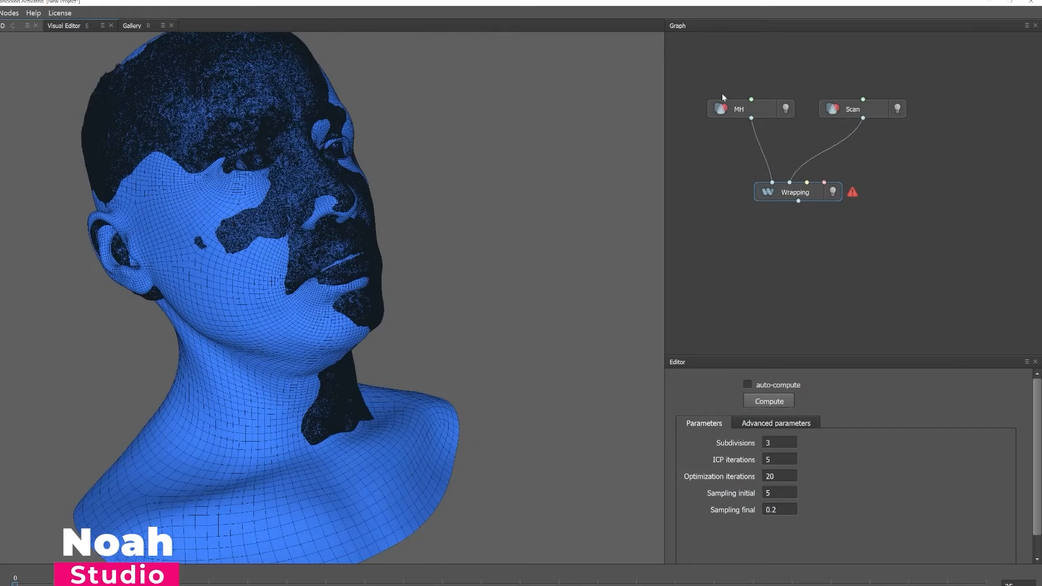
pyautogui.moveTo(792, 190); pyautogui.dragTo(806, 185)
pyautogui.moveTo(866, 188)
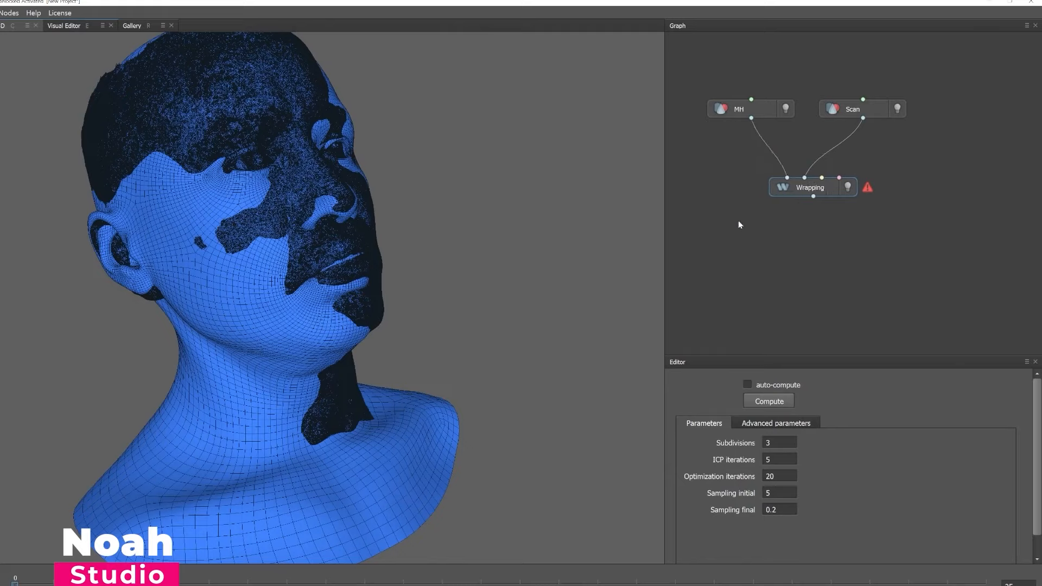
pyautogui.moveTo(807, 188); pyautogui.dragTo(805, 204)
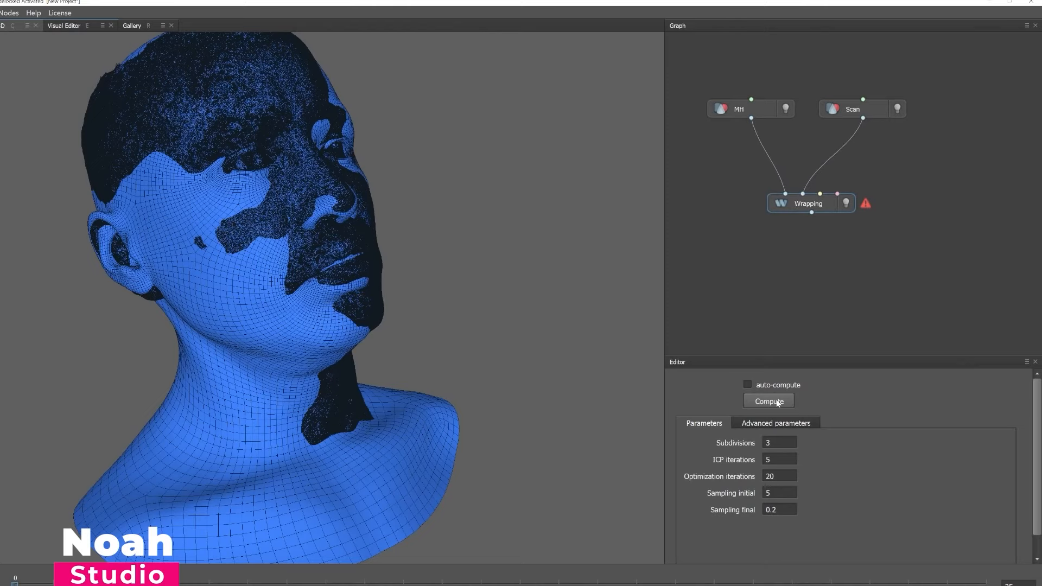
# Add a SelectPolygons node fed by MH and connect its output to the Wrapping node's fourth input
pyautogui.scroll(-2, 412, 336)
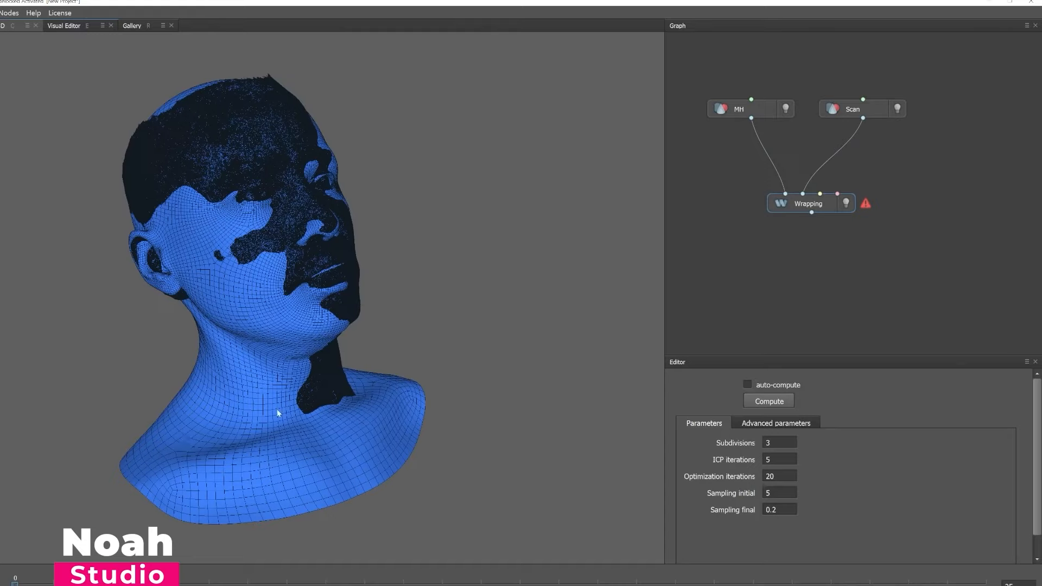
pyautogui.moveTo(324, 360); pyautogui.dragTo(507, 274)
pyautogui.scroll(3, 448, 256)
pyautogui.moveTo(449, 256); pyautogui.dragTo(491, 282)
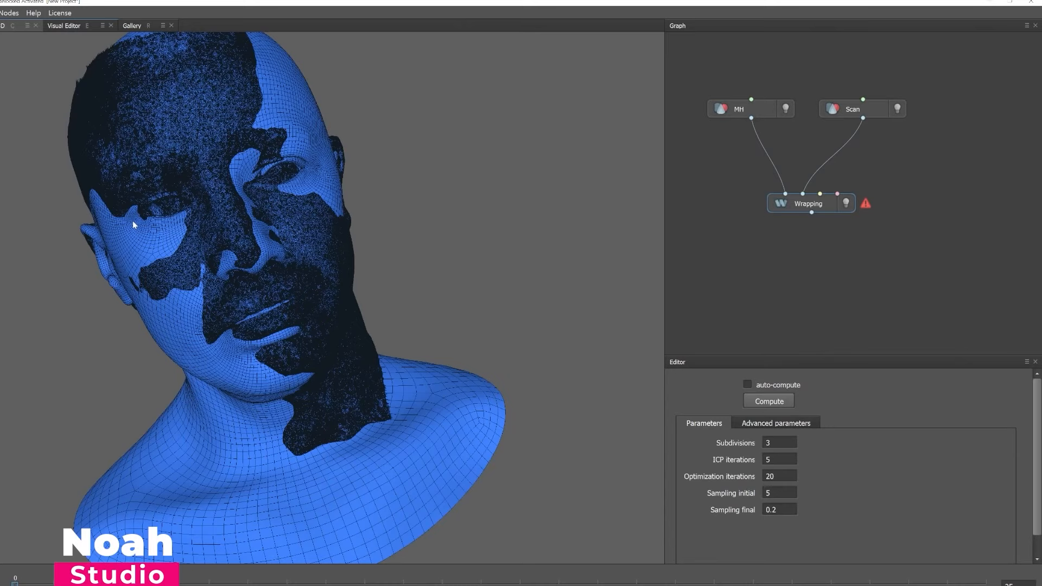
pyautogui.moveTo(299, 288); pyautogui.dragTo(530, 149)
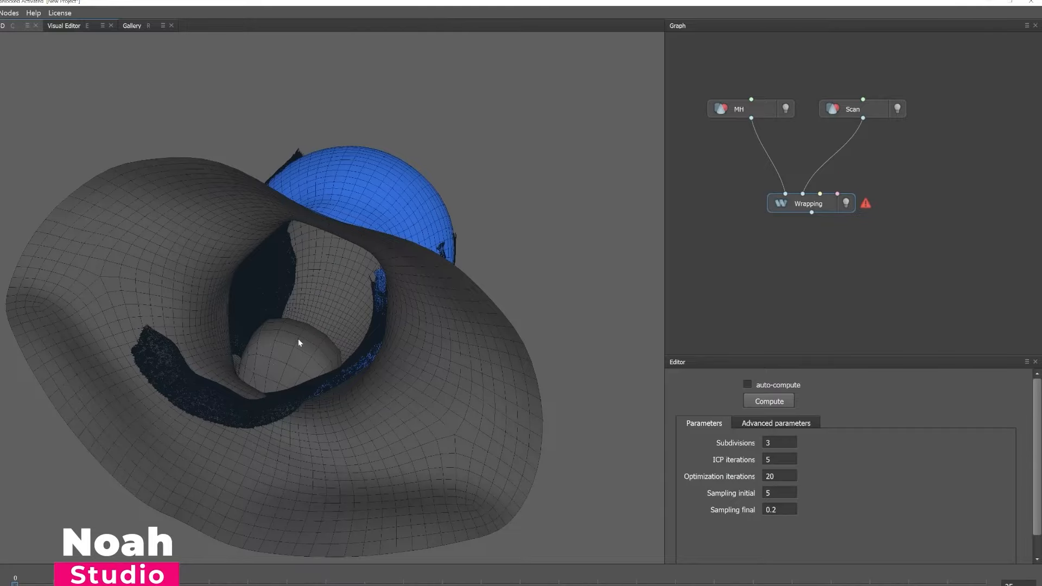
pyautogui.moveTo(299, 342); pyautogui.dragTo(270, 321)
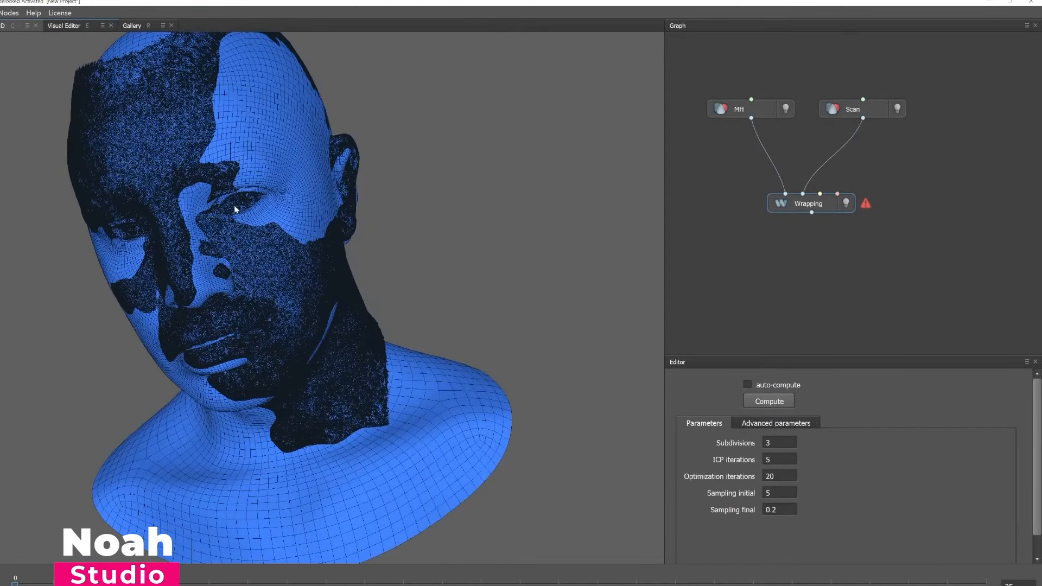
pyautogui.press('Tab')
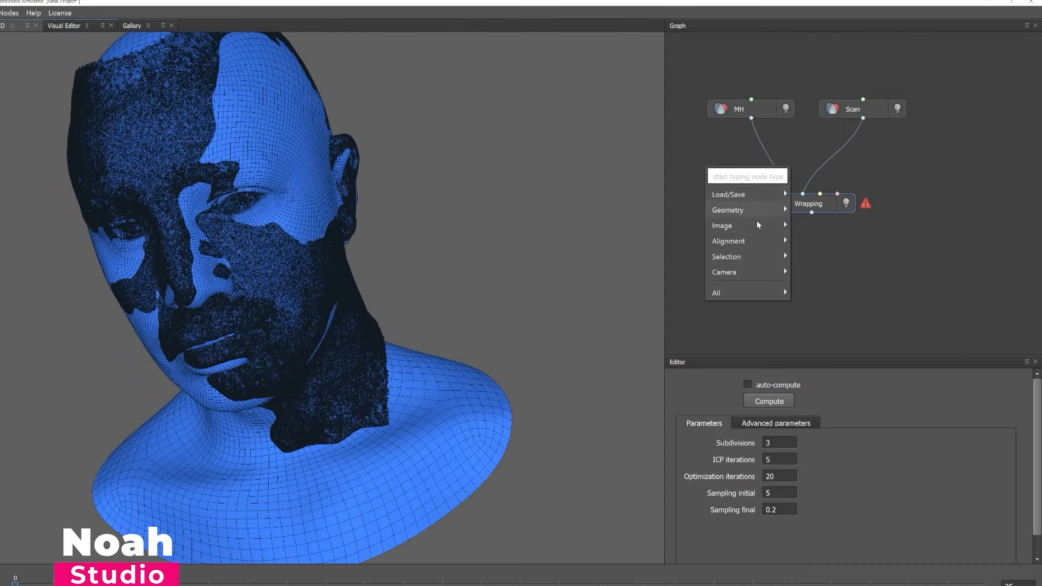
pyautogui.moveTo(743, 253)
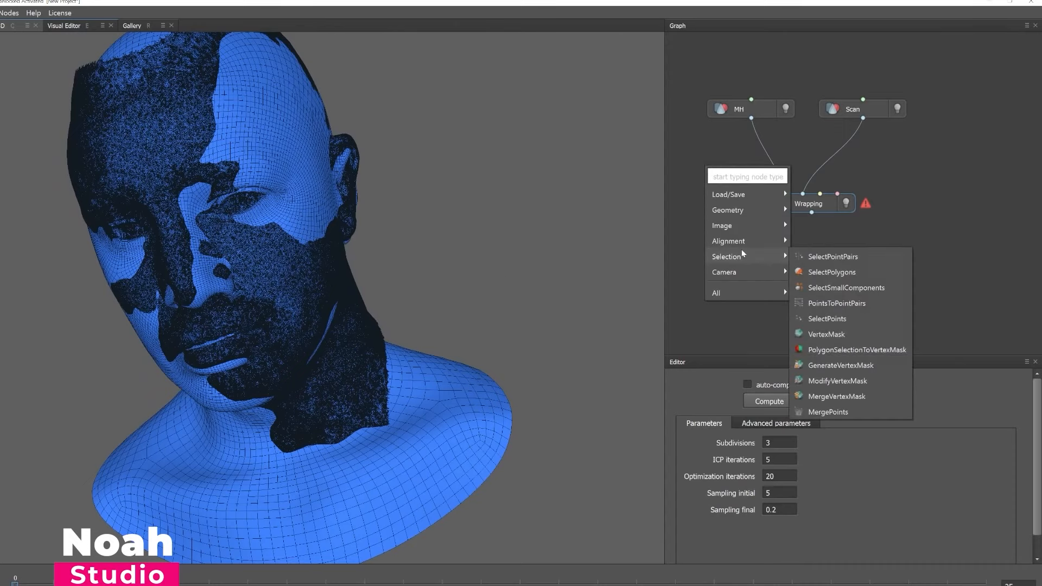
pyautogui.click(831, 272)
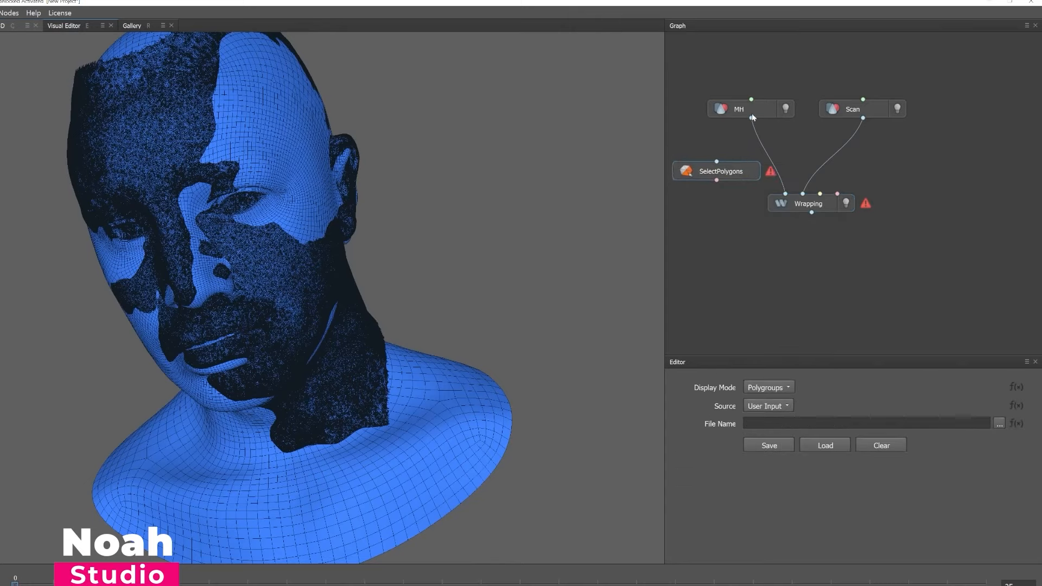
pyautogui.moveTo(752, 117); pyautogui.dragTo(838, 193)
pyautogui.moveTo(721, 163); pyautogui.dragTo(731, 175)
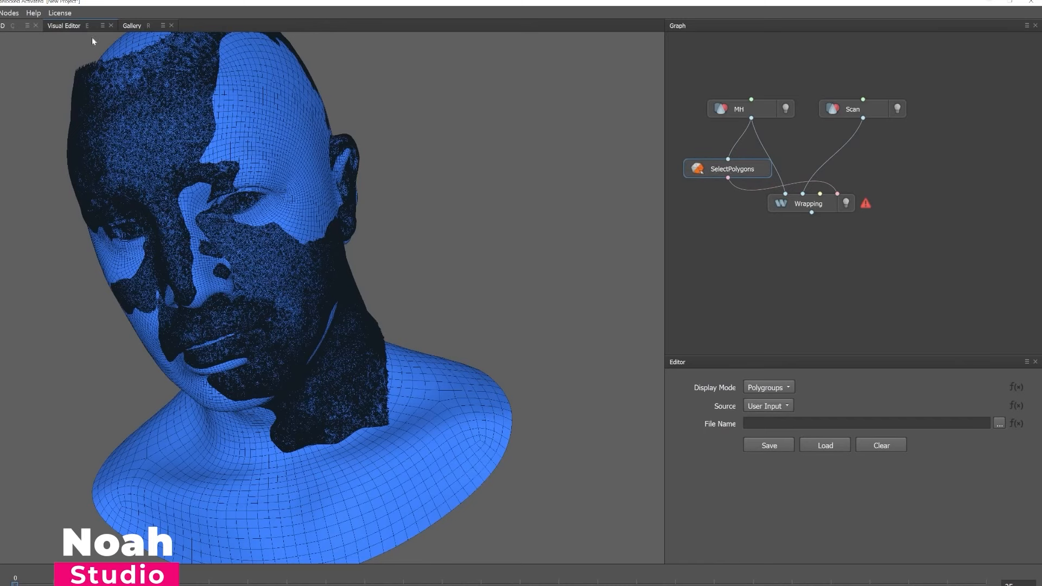
# Open the SelectPolygons node's mesh for visual editing and select the loop of polygons along the bust's open lower edge
pyautogui.click(64, 26)
pyautogui.scroll(4, 275, 283)
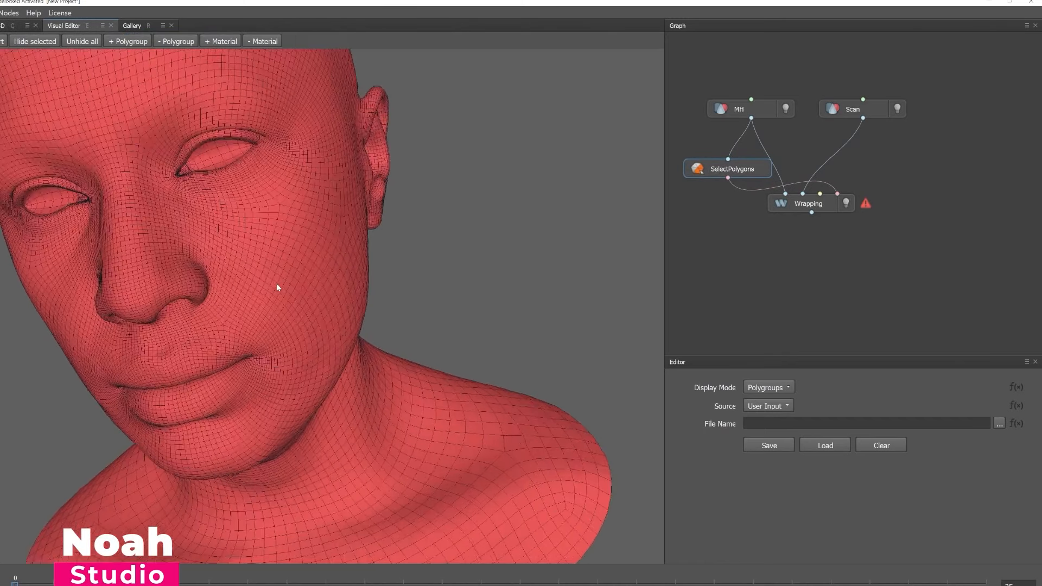
pyautogui.scroll(-6, 276, 284)
pyautogui.scroll(1, 276, 284)
pyautogui.scroll(-1, 275, 283)
pyautogui.moveTo(257, 286); pyautogui.dragTo(176, 196)
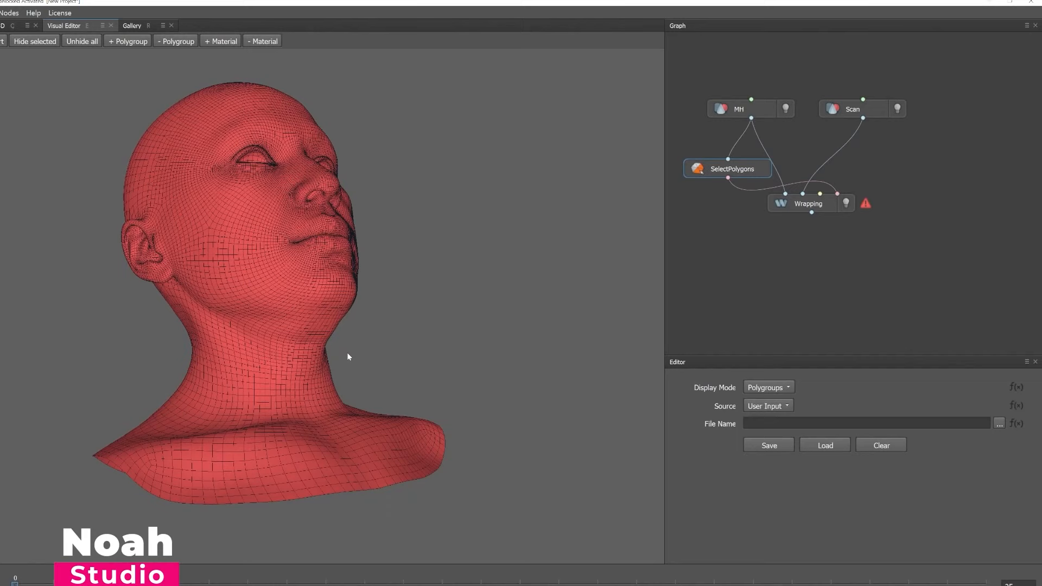
pyautogui.scroll(-2, 347, 353)
pyautogui.moveTo(347, 359); pyautogui.dragTo(389, 465)
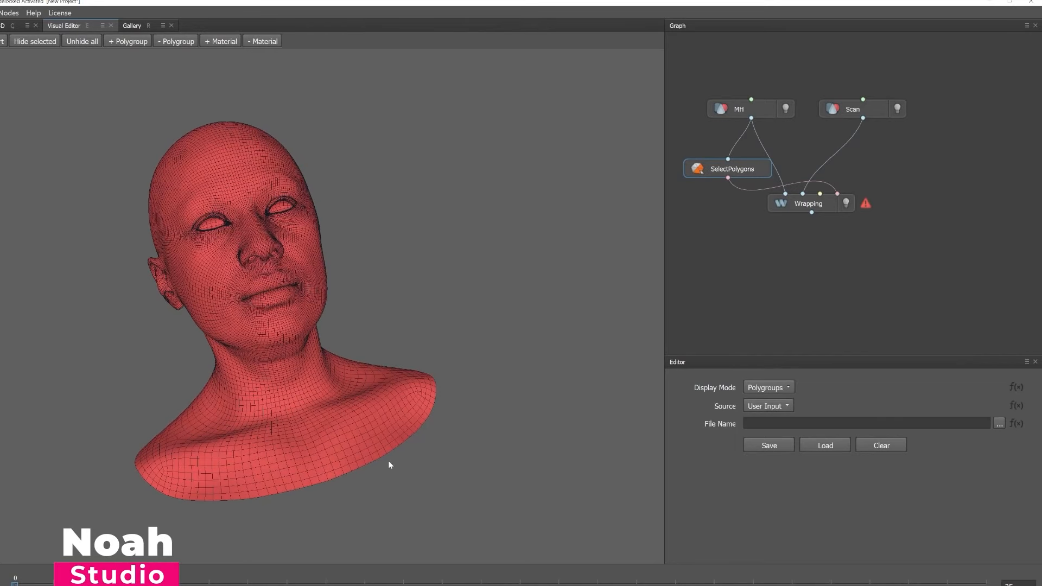
pyautogui.keyDown('shift'); pyautogui.doubleClick(340, 474); pyautogui.keyUp('shift')
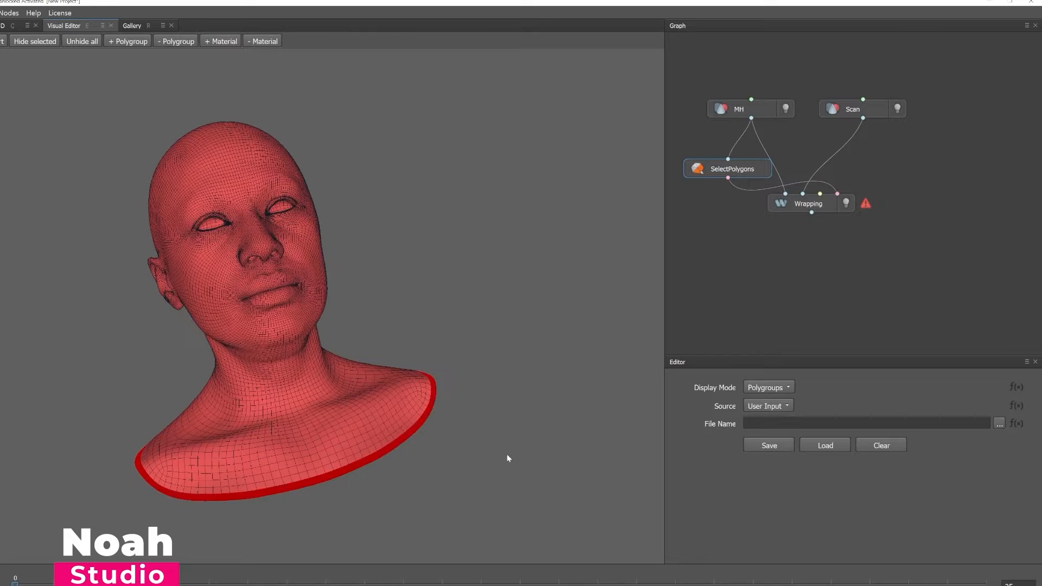
# Add a patch of polygons on the mouth cavity inside the head to the selection
pyautogui.moveTo(507, 456); pyautogui.dragTo(133, 364)
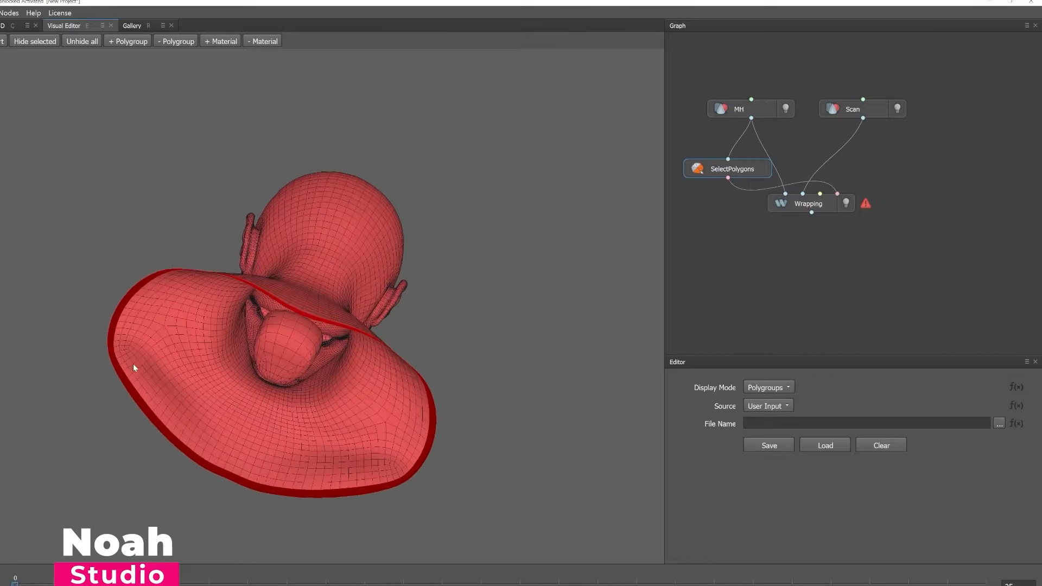
pyautogui.scroll(5, 361, 362)
pyautogui.moveTo(361, 361); pyautogui.dragTo(339, 386)
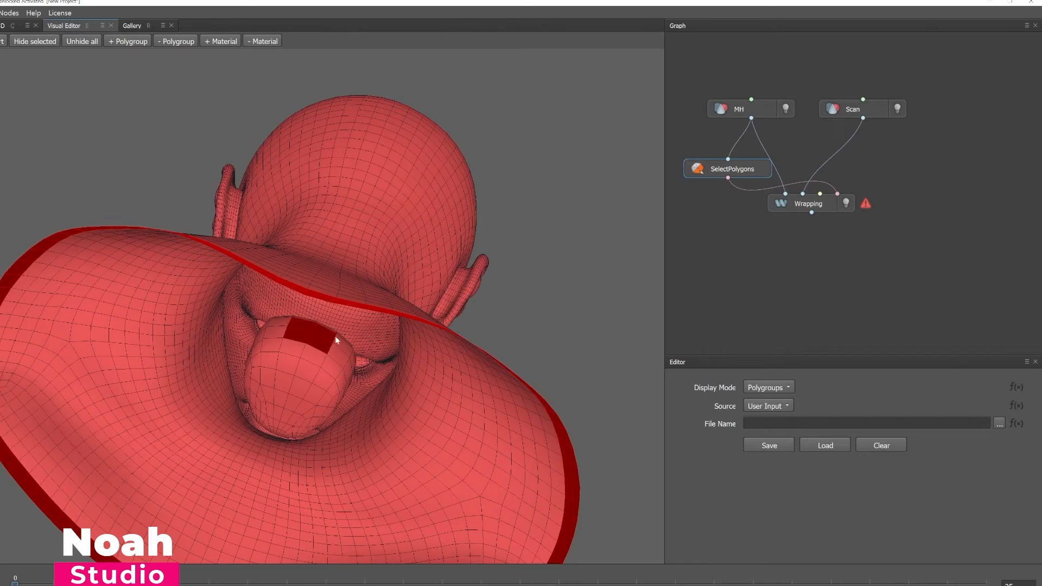
pyautogui.scroll(-3, 328, 352)
pyautogui.moveTo(325, 359); pyautogui.dragTo(272, 307)
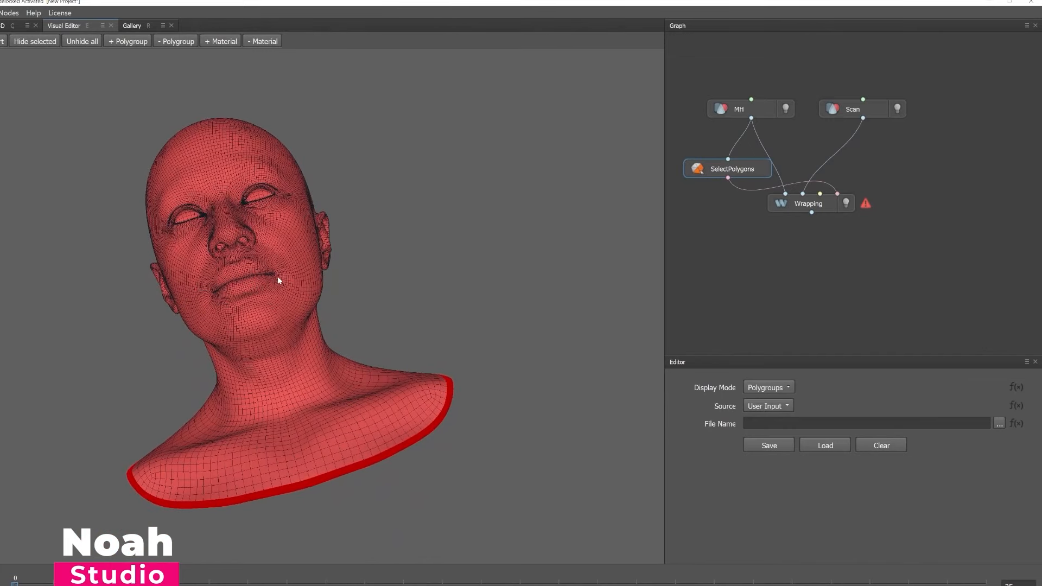
# Add small polygon patches in both eye areas and on the back of the head to the selection
pyautogui.scroll(5, 332, 348)
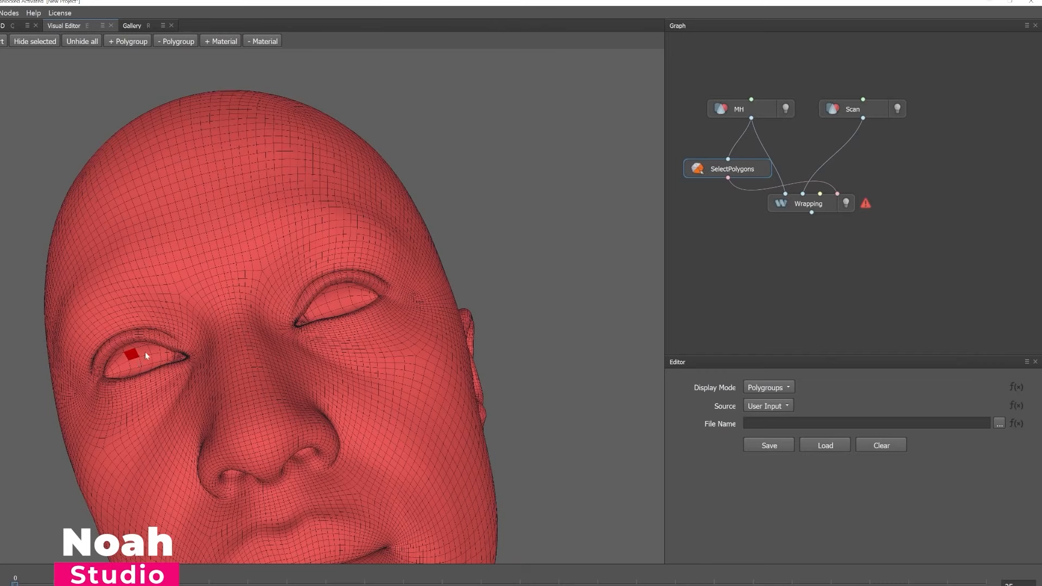
pyautogui.click(134, 364)
pyautogui.moveTo(348, 331); pyautogui.dragTo(4, 329, button='middle')
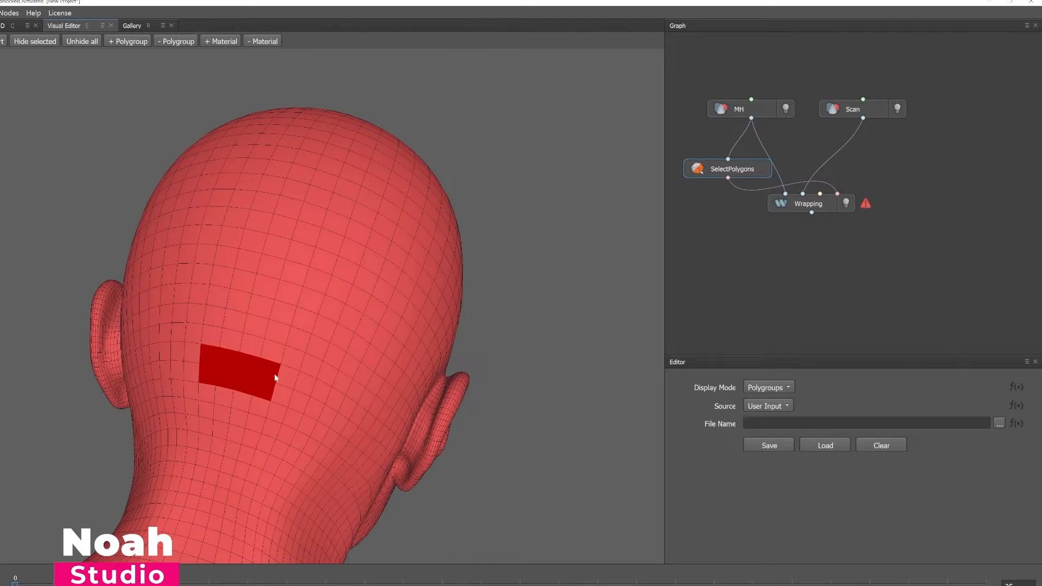
pyautogui.moveTo(284, 395); pyautogui.dragTo(87, 401)
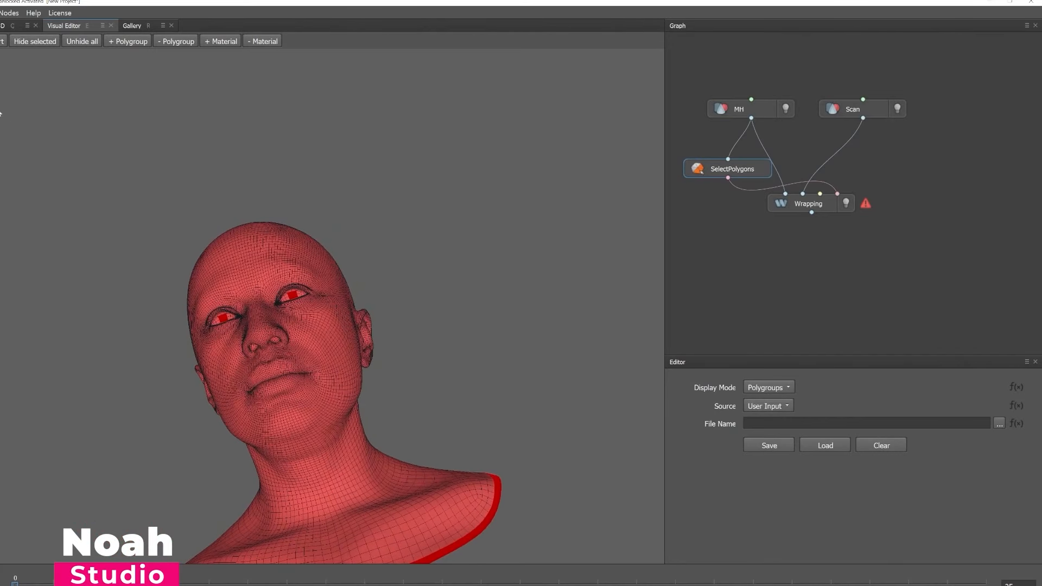
# Grow the polygon selection until it covers the shoulders and reaches the base of the neck
pyautogui.press('+')
pyautogui.press('+')
pyautogui.press('+')
pyautogui.press('+')
pyautogui.press('+')
pyautogui.press('+')
pyautogui.press('+')
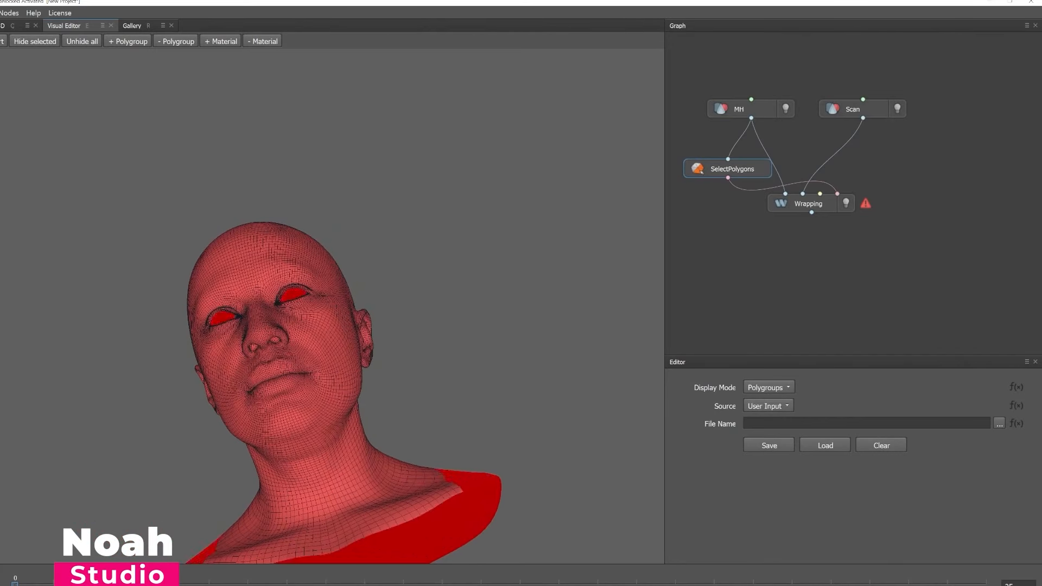
pyautogui.press('+')
pyautogui.press('+')
pyautogui.press('+')
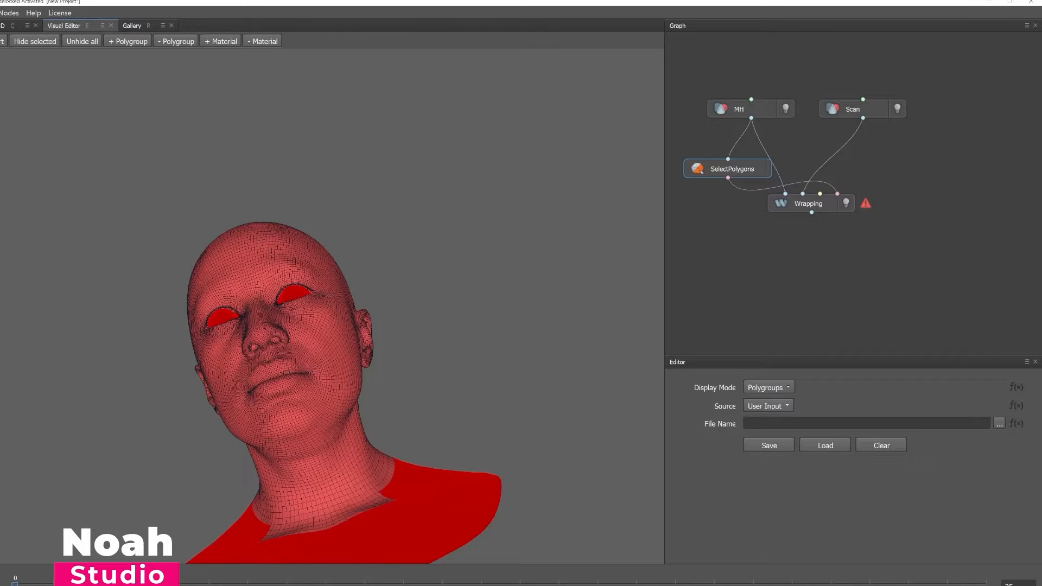
# Grow the polygon selection further around the eyes, over the back of the head and up the neck
pyautogui.scroll(8, 331, 308)
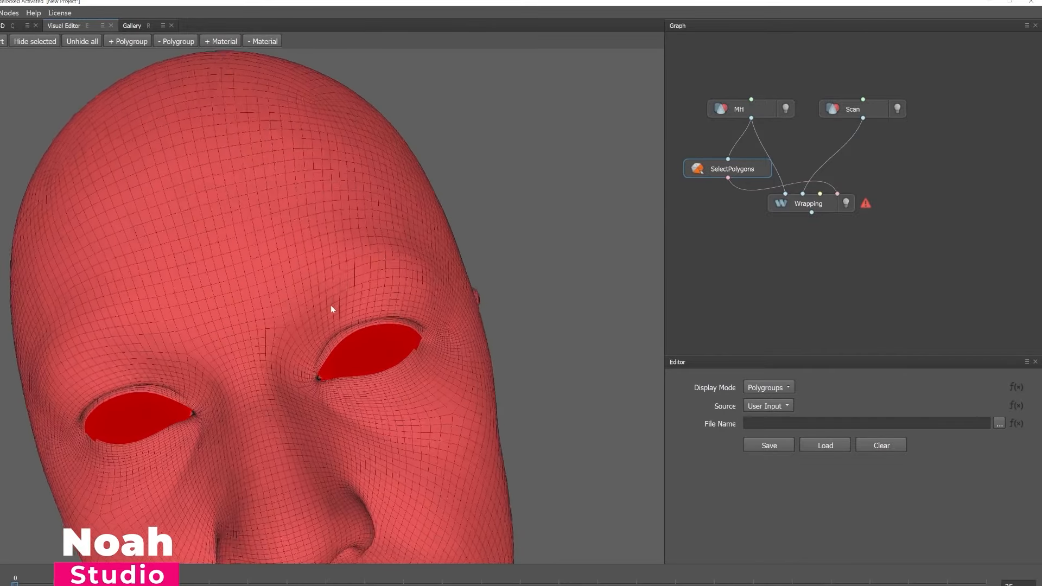
pyautogui.moveTo(295, 315); pyautogui.dragTo(180, 257)
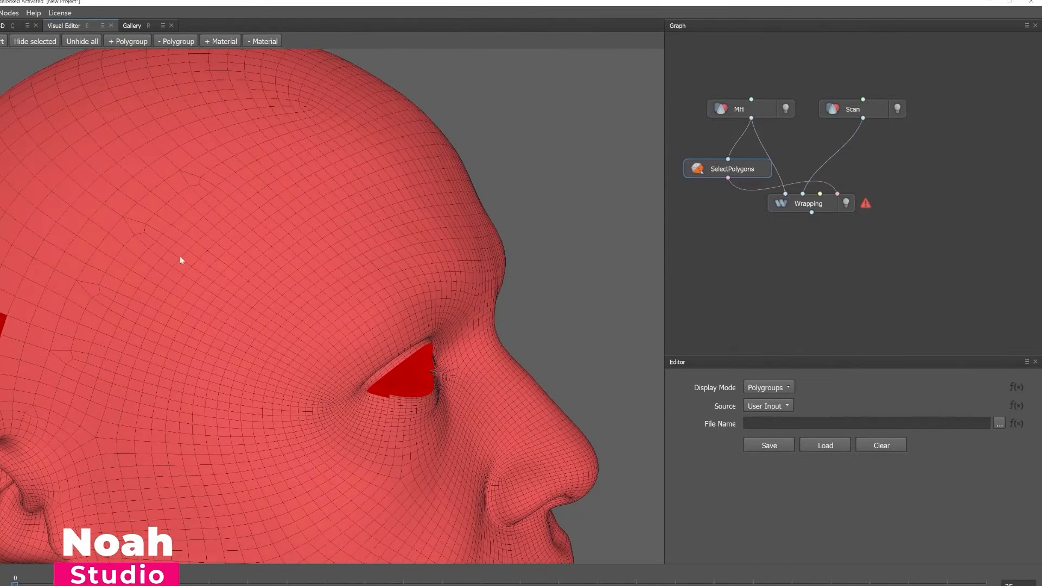
pyautogui.press('+')
pyautogui.press('+')
pyautogui.press('+')
pyautogui.press('+')
pyautogui.press('+')
pyautogui.press('+')
pyautogui.press('+')
pyautogui.press('+')
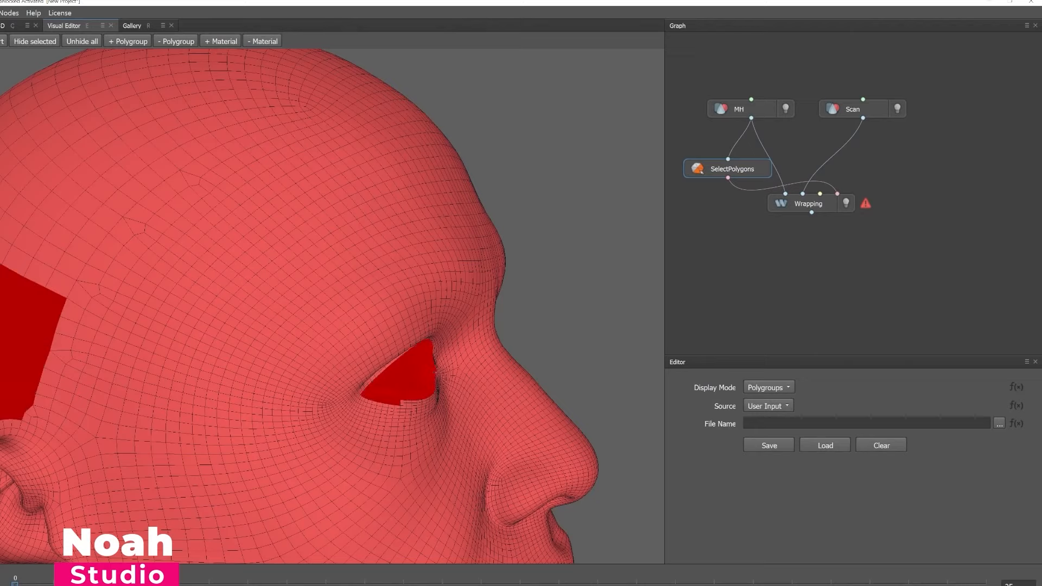
# Shrink the polygon selection by several rings to pull it back from the skin around the eyes and lips
pyautogui.moveTo(177, 331)
pyautogui.mouseDown()
pyautogui.moveTo(161, 402)
pyautogui.moveTo(435, 404)
pyautogui.moveTo(428, 418)
pyautogui.moveTo(369, 413)
pyautogui.moveTo(543, 404)
pyautogui.moveTo(224, 296)
pyautogui.mouseUp()
pyautogui.scroll(-5, 434, 404)
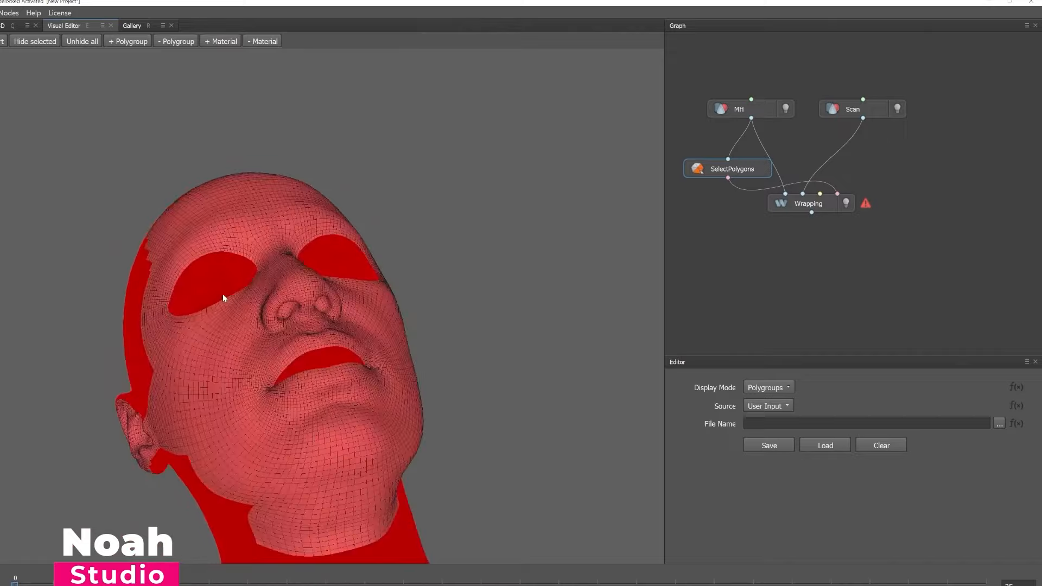
pyautogui.press('-')
pyautogui.press('-')
pyautogui.press('-')
pyautogui.press('-')
pyautogui.press('-')
pyautogui.press('-')
# Examine the selection's extent around the eyes, mouth, ears and back of the head from several angles
pyautogui.scroll(5, 256, 265)
pyautogui.moveTo(256, 265)
pyautogui.mouseDown()
pyautogui.moveTo(304, 271)
pyautogui.moveTo(346, 407)
pyautogui.moveTo(354, 393)
pyautogui.moveTo(135, 363)
pyautogui.moveTo(307, 425)
pyautogui.moveTo(317, 314)
pyautogui.moveTo(256, 146)
pyautogui.moveTo(304, 182)
pyautogui.mouseUp()
pyautogui.scroll(-6, 347, 413)
pyautogui.scroll(5, 398, 403)
pyautogui.scroll(-4, 398, 403)
pyautogui.scroll(-3, 353, 393)
pyautogui.moveTo(412, 347)
pyautogui.keyDown('alt'); pyautogui.mouseDown()
pyautogui.moveTo(212, 368)
pyautogui.moveTo(261, 358)
pyautogui.mouseUp(); pyautogui.keyUp('alt')
pyautogui.moveTo(304, 296)
pyautogui.mouseDown()
pyautogui.moveTo(238, 226)
pyautogui.moveTo(282, 283)
pyautogui.mouseUp()
pyautogui.scroll(4, 304, 304)
pyautogui.moveTo(304, 304)
pyautogui.keyDown('alt'); pyautogui.mouseDown()
pyautogui.moveTo(343, 411)
pyautogui.moveTo(314, 386)
pyautogui.moveTo(342, 380)
pyautogui.mouseUp(); pyautogui.keyUp('alt')
pyautogui.scroll(-4, 314, 386)
pyautogui.moveTo(431, 320)
pyautogui.mouseDown()
pyautogui.moveTo(274, 202)
pyautogui.moveTo(267, 169)
pyautogui.mouseUp()
pyautogui.moveTo(179, 234)
pyautogui.keyDown('alt'); pyautogui.mouseDown()
pyautogui.moveTo(222, 388)
pyautogui.moveTo(112, 323)
pyautogui.mouseUp(); pyautogui.keyUp('alt')
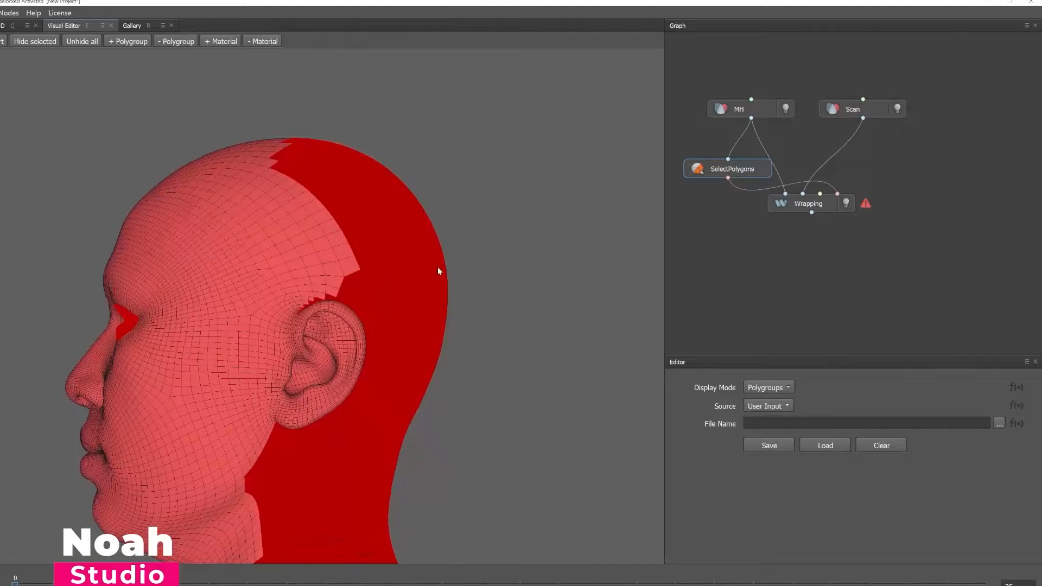
pyautogui.moveTo(435, 211); pyautogui.dragTo(277, 142)
pyautogui.moveTo(376, 170)
pyautogui.keyDown('alt'); pyautogui.mouseDown()
pyautogui.moveTo(64, 172)
pyautogui.moveTo(108, 142)
pyautogui.mouseUp(); pyautogui.keyUp('alt')
pyautogui.moveTo(164, 332); pyautogui.dragTo(202, 297)
pyautogui.moveTo(202, 297)
pyautogui.keyDown('alt'); pyautogui.mouseDown()
pyautogui.moveTo(418, 337)
pyautogui.moveTo(291, 367)
pyautogui.mouseUp(); pyautogui.keyUp('alt')
# Paint additional polygons on the inner surfaces inside the head into the selection
pyautogui.scroll(6, 291, 367)
pyautogui.moveTo(138, 432)
pyautogui.keyDown('alt'); pyautogui.mouseDown()
pyautogui.moveTo(76, 548)
pyautogui.moveTo(48, 452)
pyautogui.moveTo(53, 281)
pyautogui.mouseUp(); pyautogui.keyUp('alt')
pyautogui.moveTo(57, 540)
pyautogui.keyDown('shift'); pyautogui.mouseDown()
pyautogui.moveTo(53, 315)
pyautogui.moveTo(91, 193)
pyautogui.mouseUp(); pyautogui.keyUp('shift')
pyautogui.keyDown('alt'); pyautogui.moveTo(273, 406); pyautogui.dragTo(526, 321); pyautogui.keyUp('alt')
pyautogui.keyDown('alt'); pyautogui.moveTo(631, 540); pyautogui.dragTo(77, 397); pyautogui.keyUp('alt')
pyautogui.moveTo(175, 318)
pyautogui.keyDown('shift'); pyautogui.mouseDown()
pyautogui.moveTo(83, 207)
pyautogui.moveTo(100, 253)
pyautogui.moveTo(133, 169)
pyautogui.moveTo(110, 325)
pyautogui.moveTo(138, 221)
pyautogui.moveTo(139, 270)
pyautogui.mouseUp(); pyautogui.keyUp('shift')
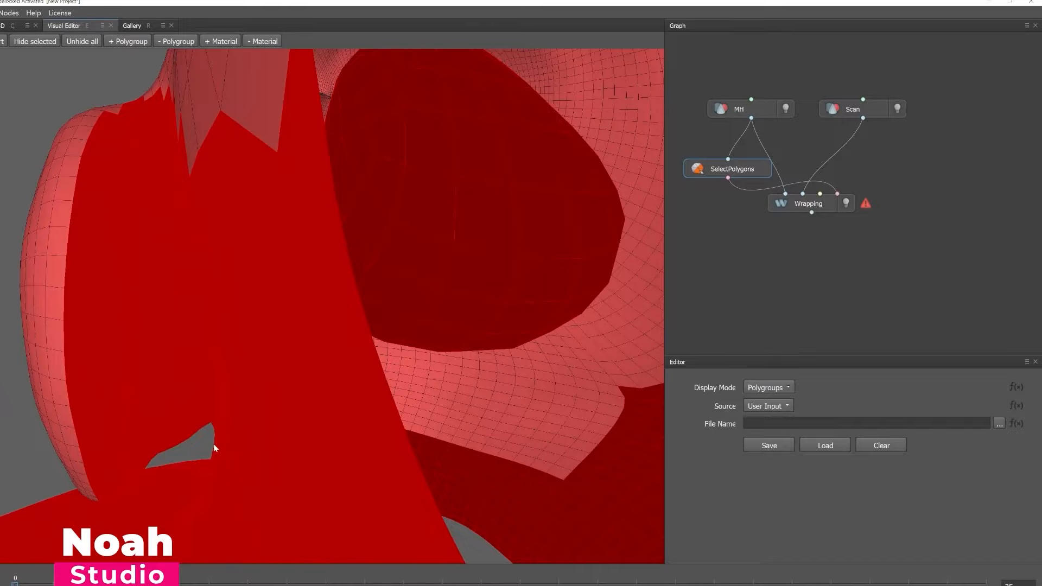
pyautogui.scroll(-10, 214, 449)
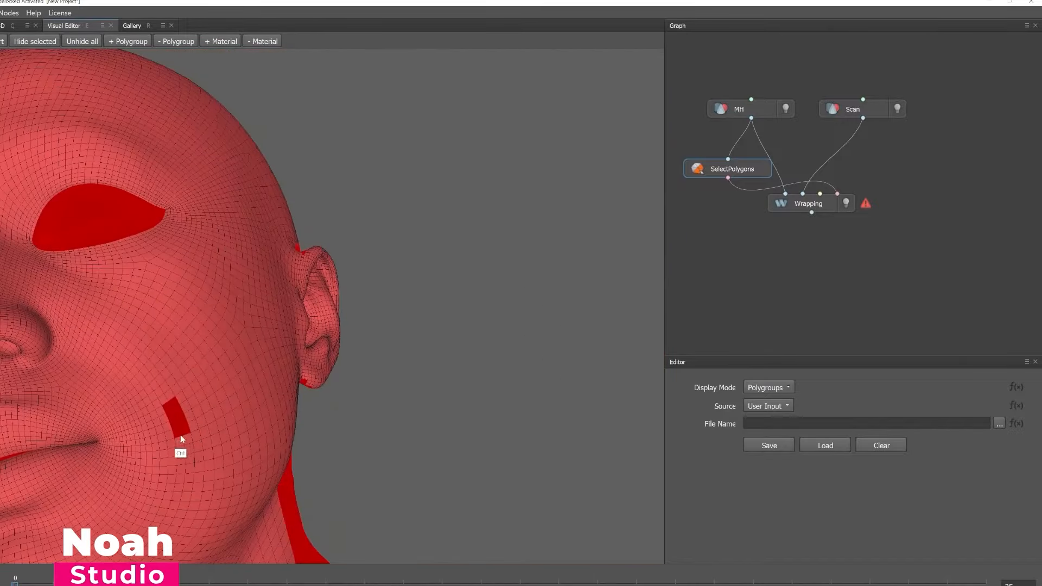
# Paint strips of polygons along the back of the ear into the polygon selection
pyautogui.scroll(-3, 179, 424)
pyautogui.moveTo(178, 425); pyautogui.dragTo(264, 407)
pyautogui.scroll(5, 241, 386)
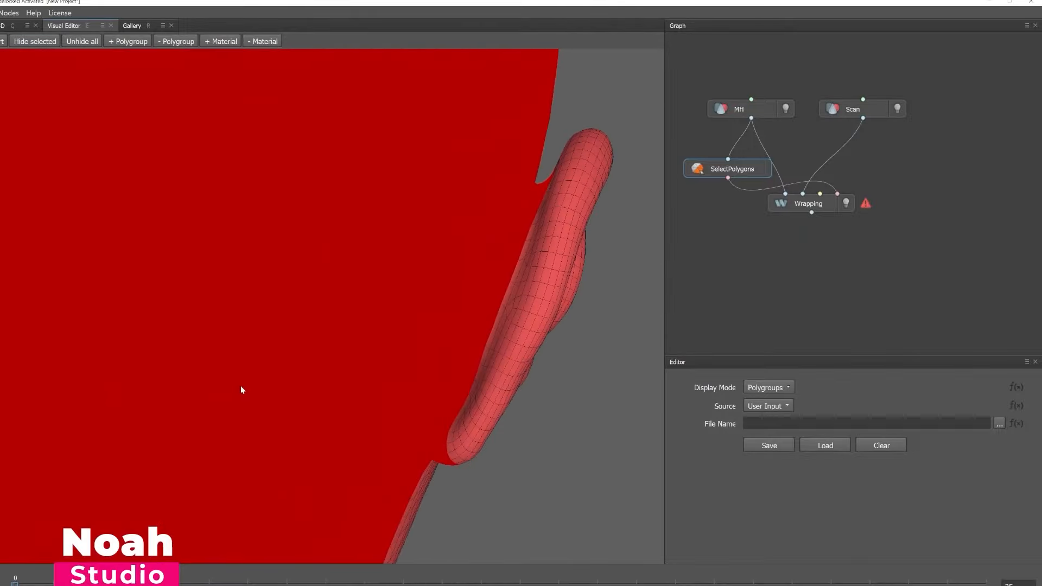
pyautogui.keyDown('shift'); pyautogui.moveTo(494, 409); pyautogui.dragTo(571, 216); pyautogui.keyUp('shift')
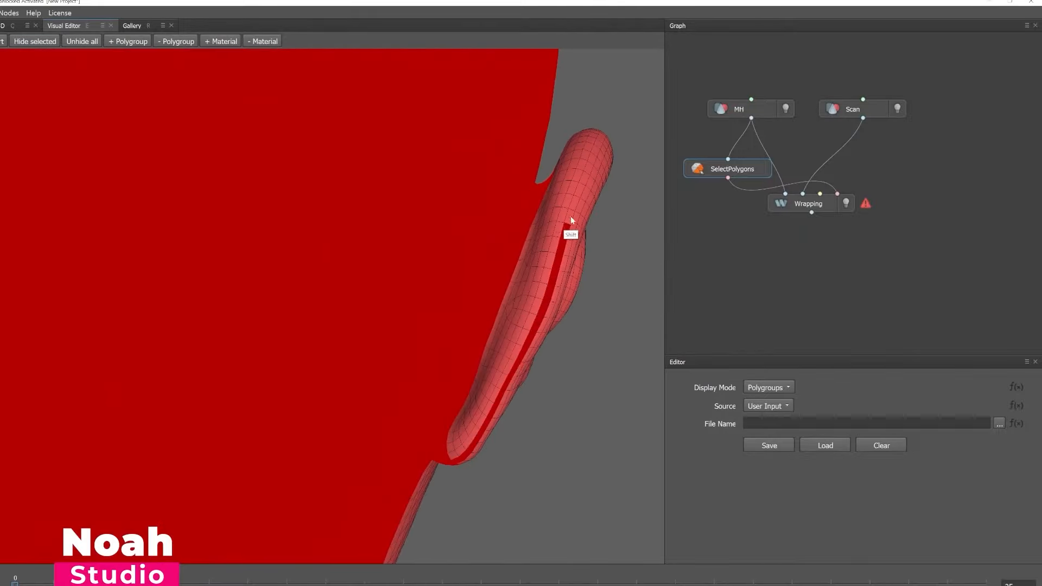
pyautogui.moveTo(454, 457)
pyautogui.keyDown('shift'); pyautogui.mouseDown()
pyautogui.moveTo(507, 380)
pyautogui.moveTo(588, 158)
pyautogui.moveTo(647, 315)
pyautogui.moveTo(590, 305)
pyautogui.moveTo(512, 392)
pyautogui.moveTo(497, 386)
pyautogui.moveTo(510, 354)
pyautogui.mouseUp(); pyautogui.keyUp('shift')
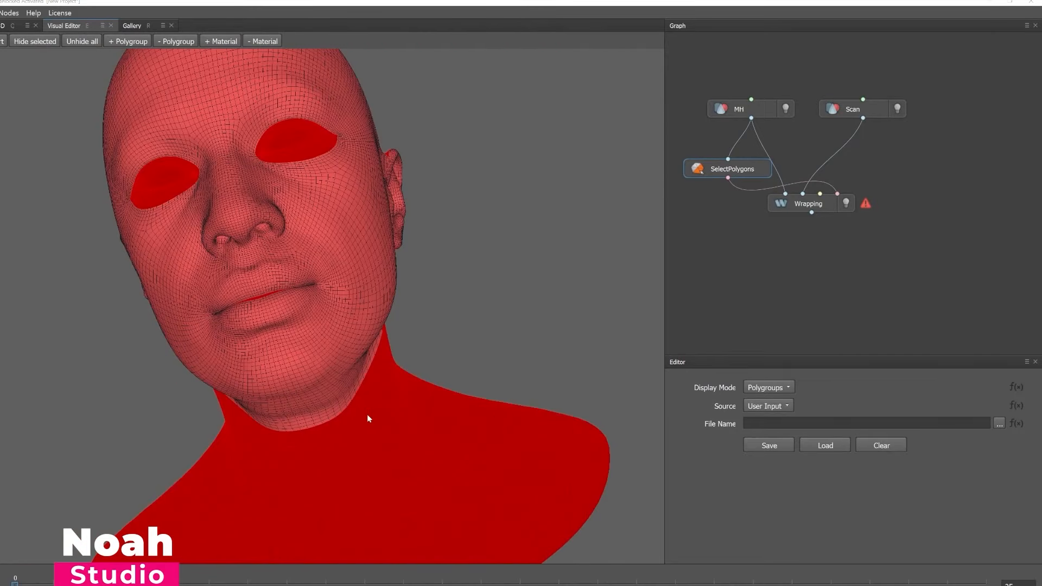
pyautogui.moveTo(367, 414); pyautogui.dragTo(314, 356)
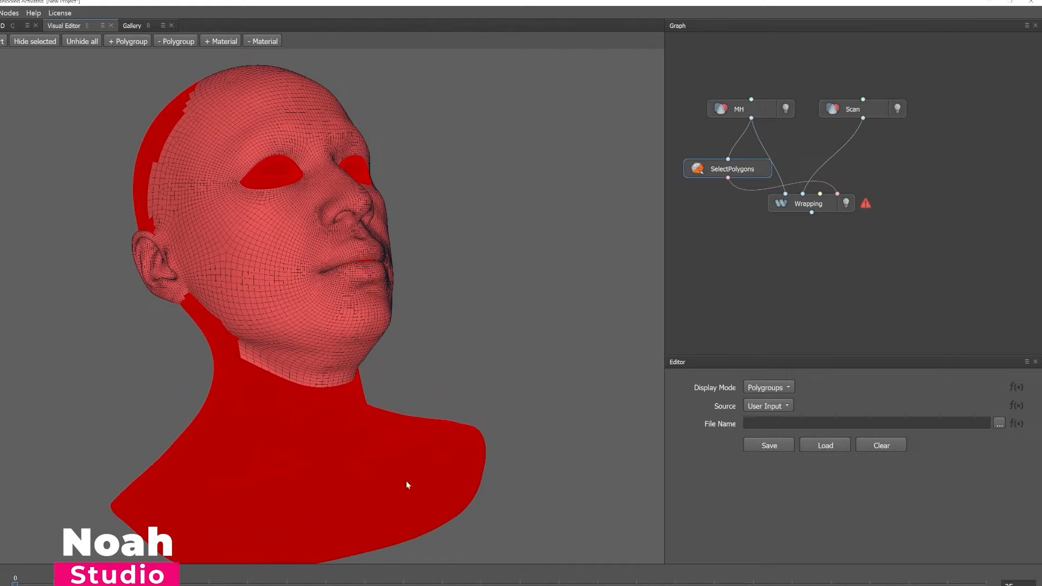
# Move the Wrapping node lower in the graph and add a SelectPointPairs node below Scan
pyautogui.moveTo(806, 204); pyautogui.dragTo(764, 239)
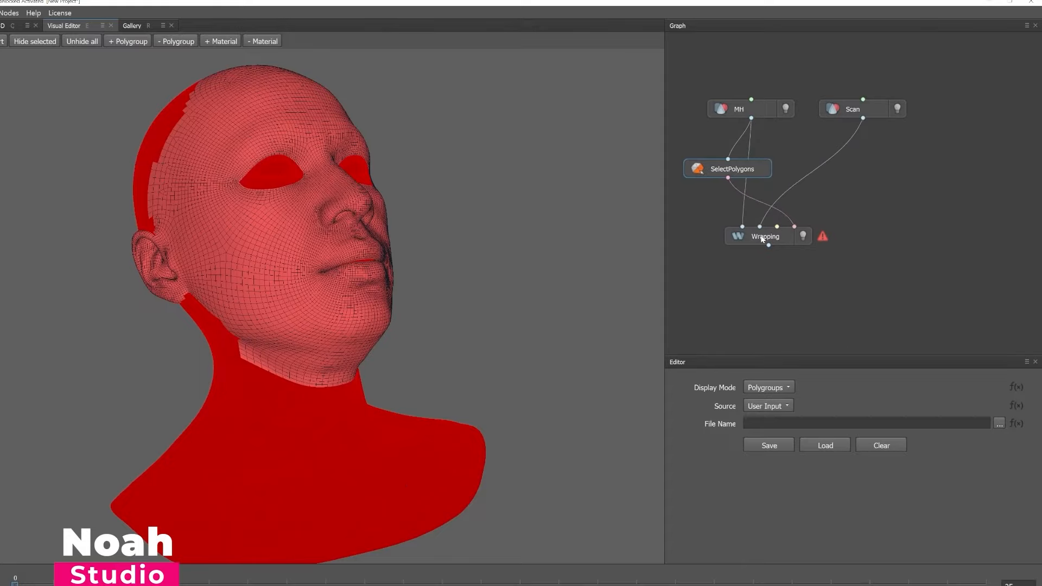
pyautogui.rightClick(845, 178)
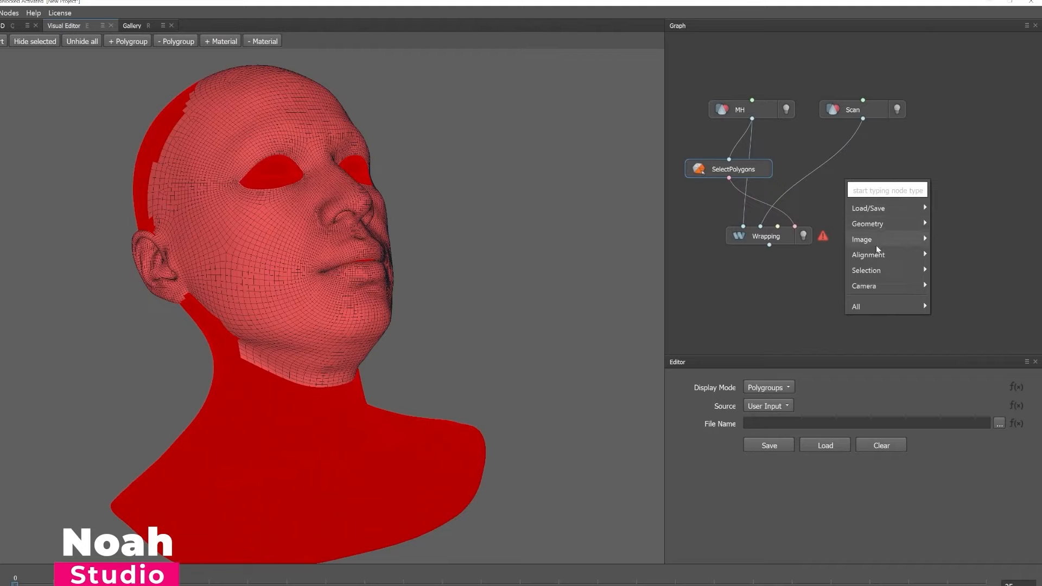
pyautogui.moveTo(877, 254)
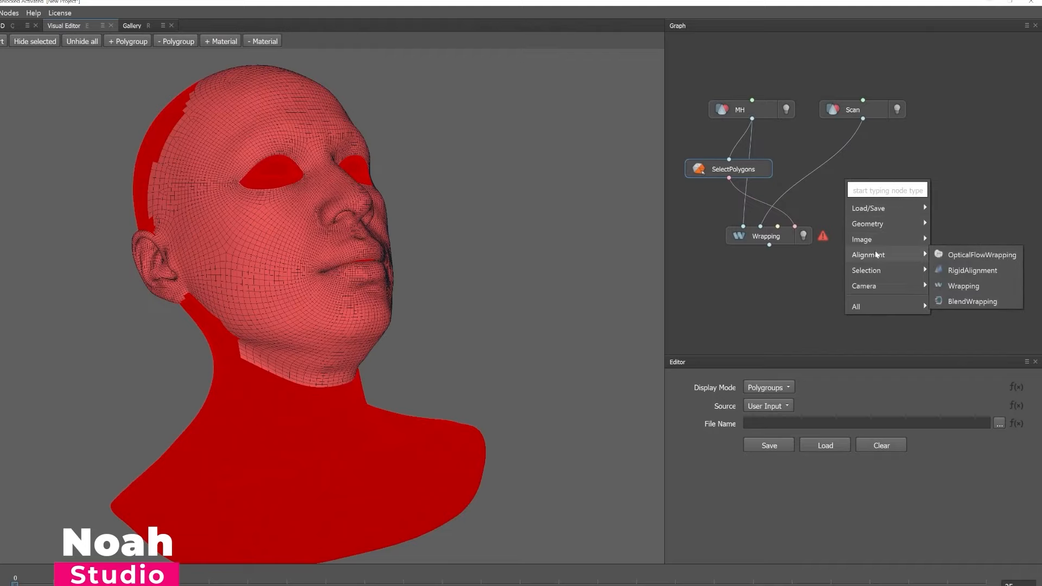
pyautogui.moveTo(853, 271)
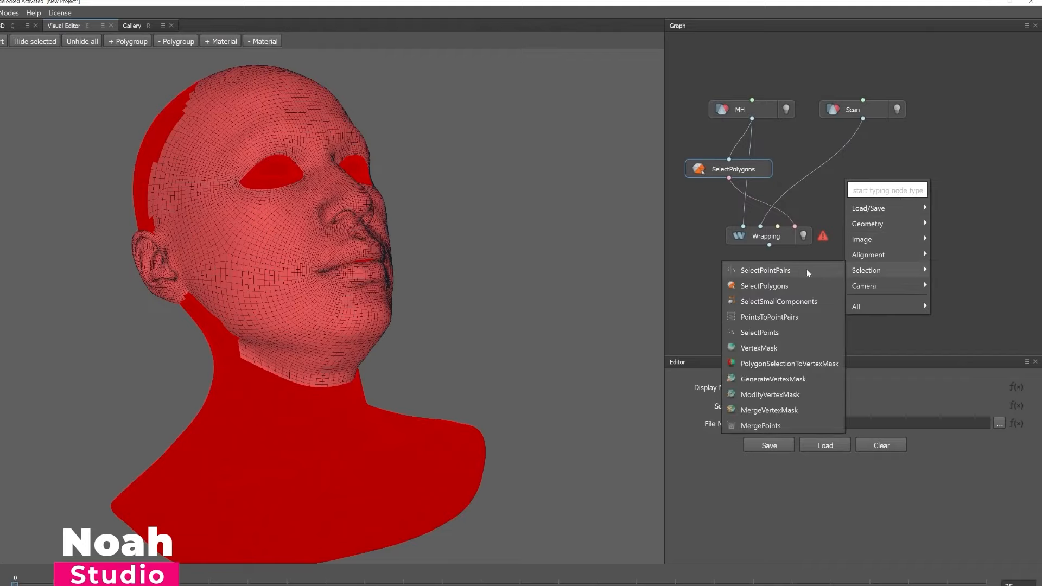
pyautogui.click(776, 271)
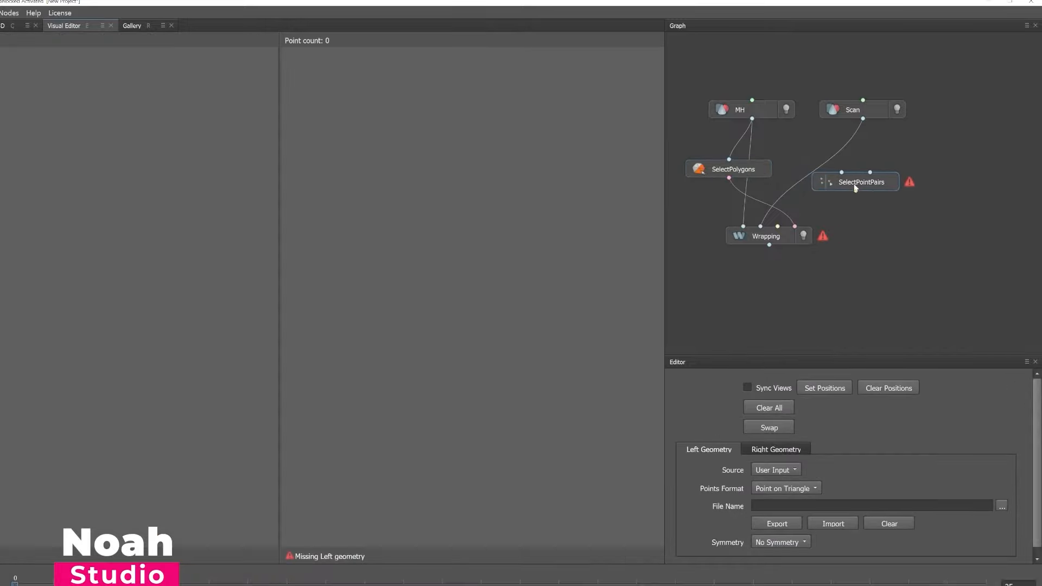
pyautogui.moveTo(855, 188); pyautogui.dragTo(854, 189)
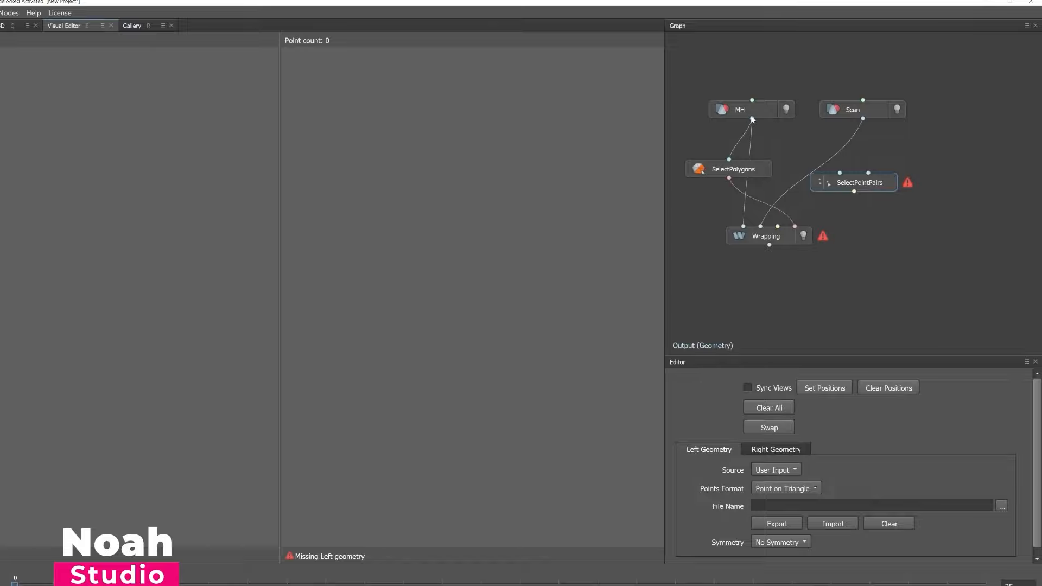
# Connect MH and Scan to the SelectPointPairs inputs and link its output to Wrapping's point-pair input
pyautogui.moveTo(828, 156); pyautogui.dragTo(841, 170)
pyautogui.moveTo(840, 171); pyautogui.dragTo(777, 227)
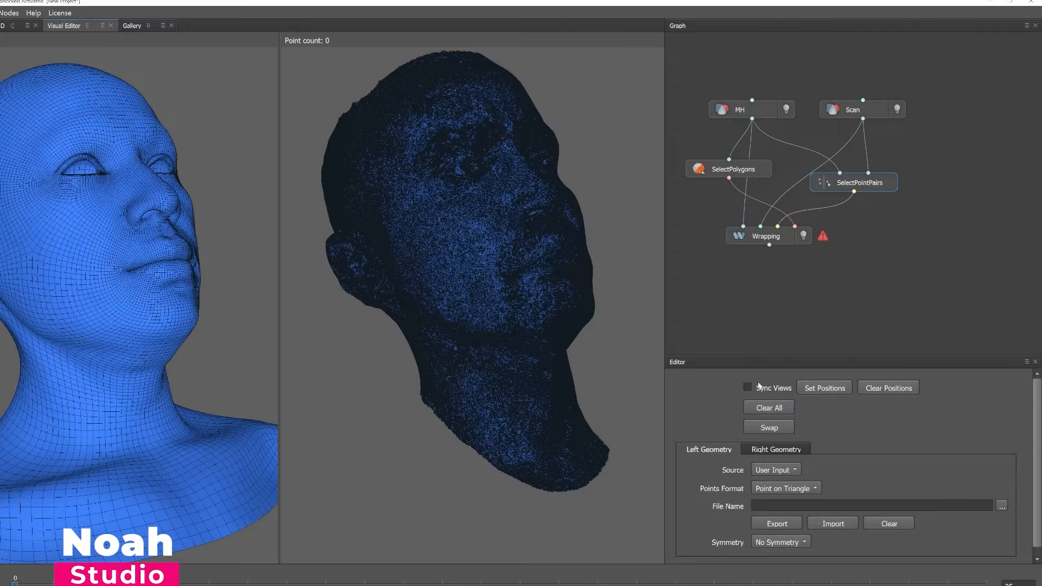
# Turn on Sync Views for the point-pair editor and test zooming the two heads together
pyautogui.scroll(5, 440, 217)
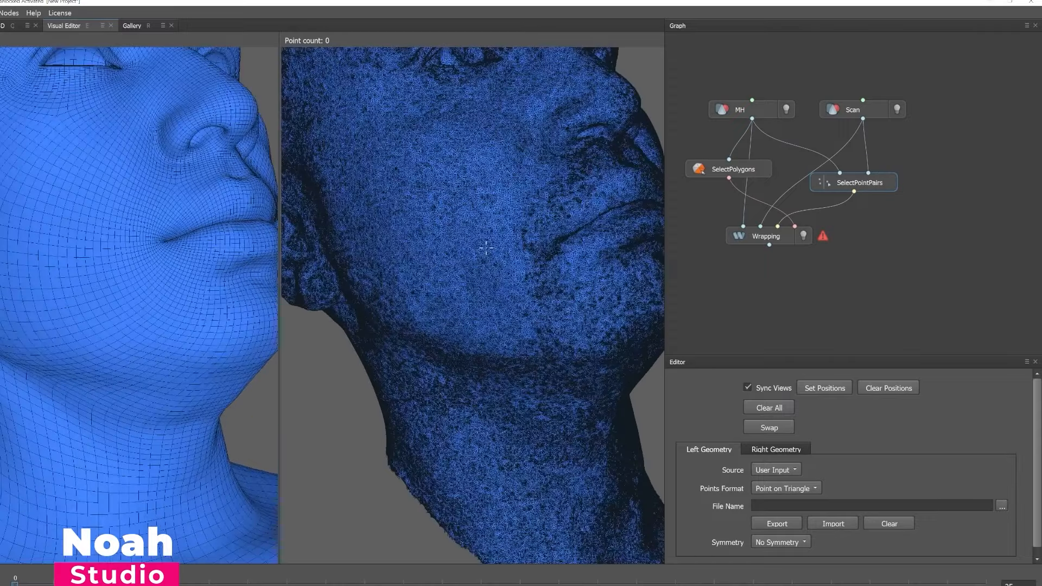
pyautogui.scroll(-7, 451, 225)
pyautogui.scroll(5, 461, 231)
pyautogui.scroll(-6, 478, 242)
pyautogui.scroll(5, 489, 250)
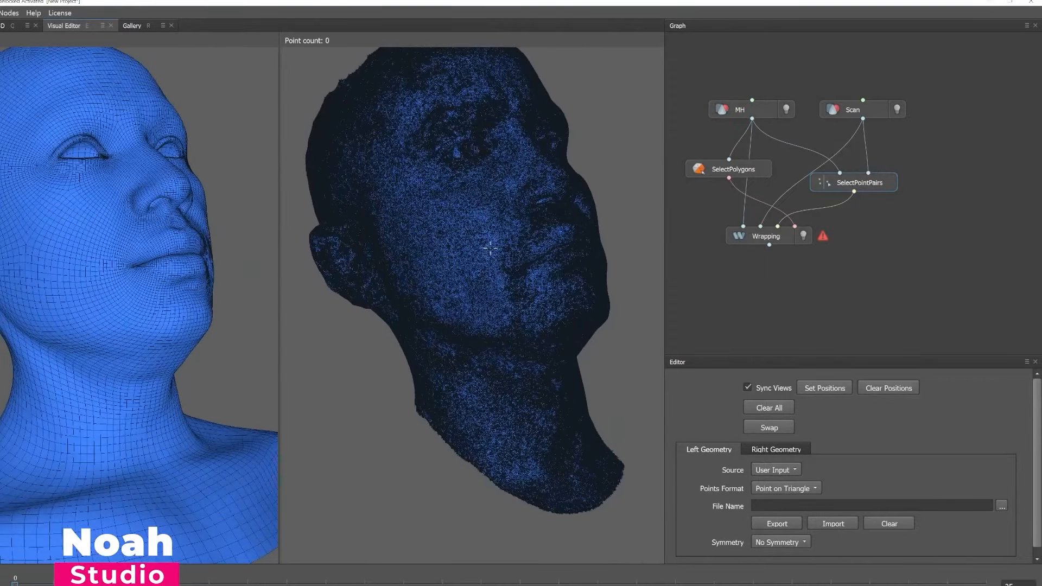
# Place the first point pair at the outer corner of the right eye on both heads
pyautogui.keyDown('alt'); pyautogui.moveTo(492, 249); pyautogui.dragTo(535, 301); pyautogui.keyUp('alt')
pyautogui.scroll(4, 472, 202)
pyautogui.scroll(8, 473, 203)
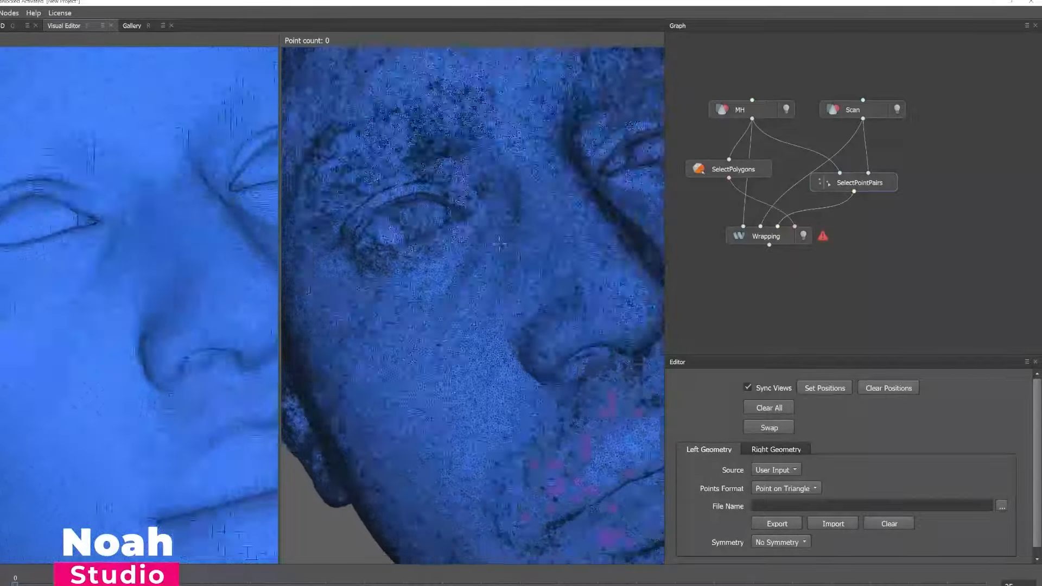
pyautogui.keyDown('alt'); pyautogui.moveTo(500, 244); pyautogui.dragTo(468, 274); pyautogui.keyUp('alt')
pyautogui.scroll(10, 467, 274)
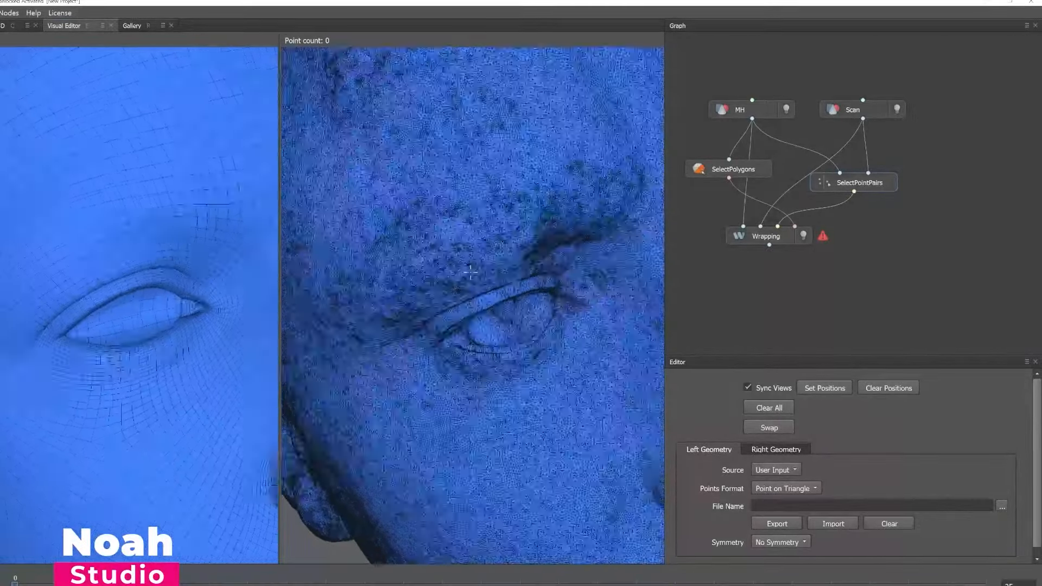
pyautogui.scroll(-6, 446, 230)
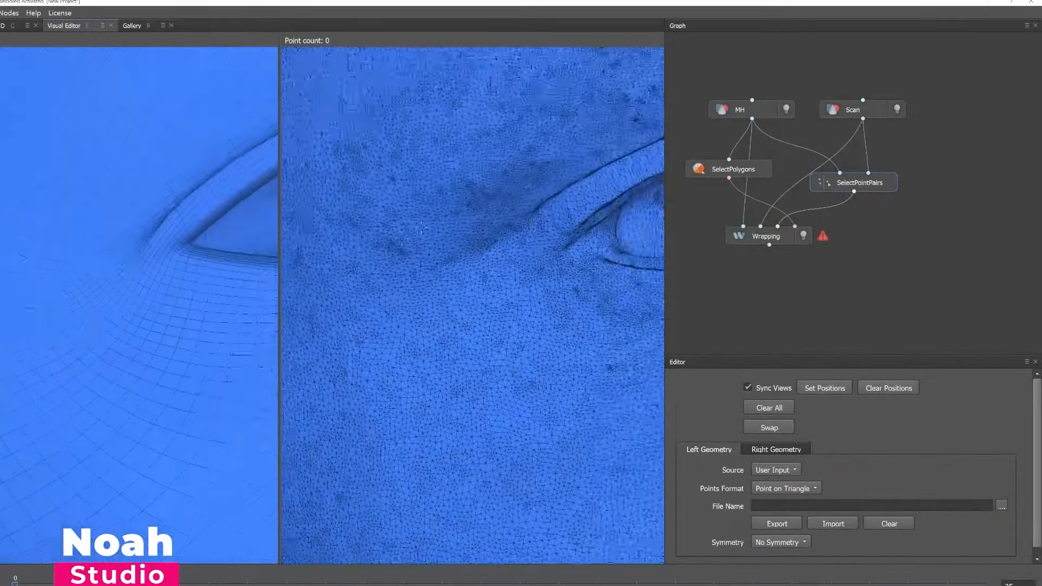
pyautogui.scroll(4, 356, 274)
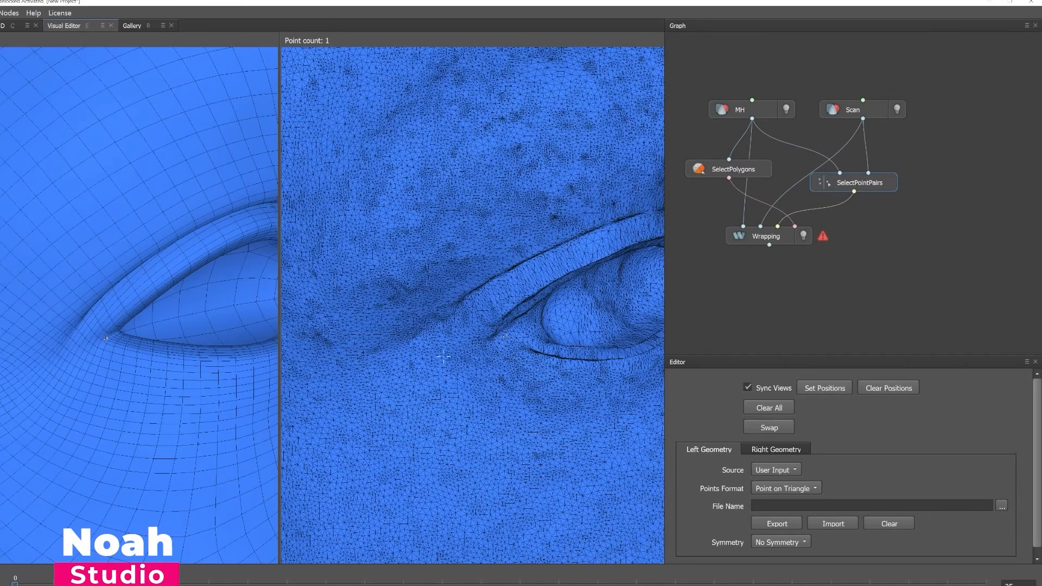
# Place more point pairs at the inner corner and along the lids of the right eye on both heads
pyautogui.scroll(-5, 536, 349)
pyautogui.keyDown('alt'); pyautogui.moveTo(651, 348); pyautogui.dragTo(621, 349, button='middle'); pyautogui.keyUp('alt')
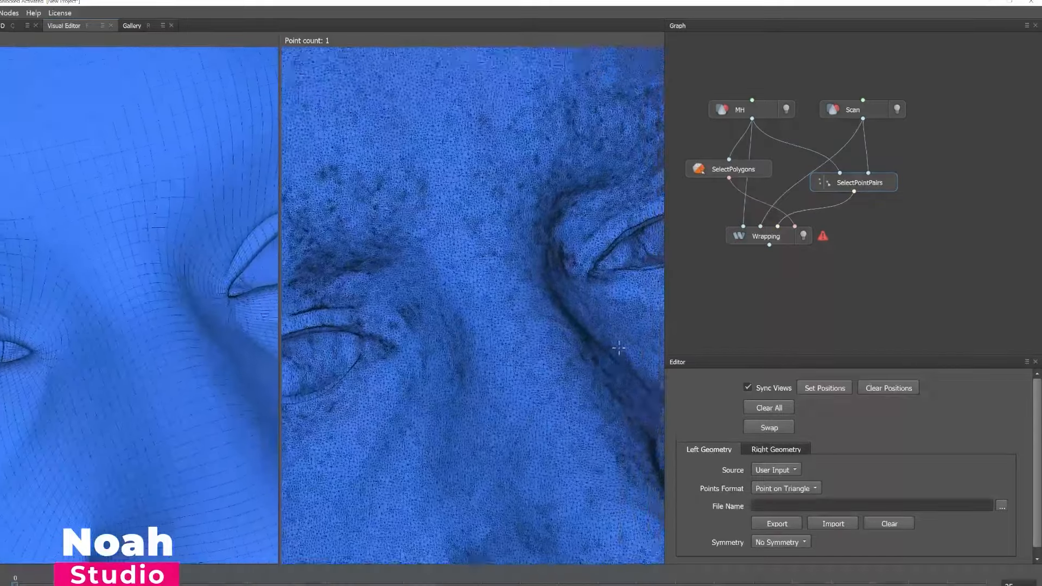
pyautogui.keyDown('alt'); pyautogui.moveTo(621, 349); pyautogui.dragTo(426, 333); pyautogui.keyUp('alt')
pyautogui.keyDown('alt'); pyautogui.moveTo(426, 333); pyautogui.dragTo(478, 309, button='middle'); pyautogui.keyUp('alt')
pyautogui.click(398, 316)
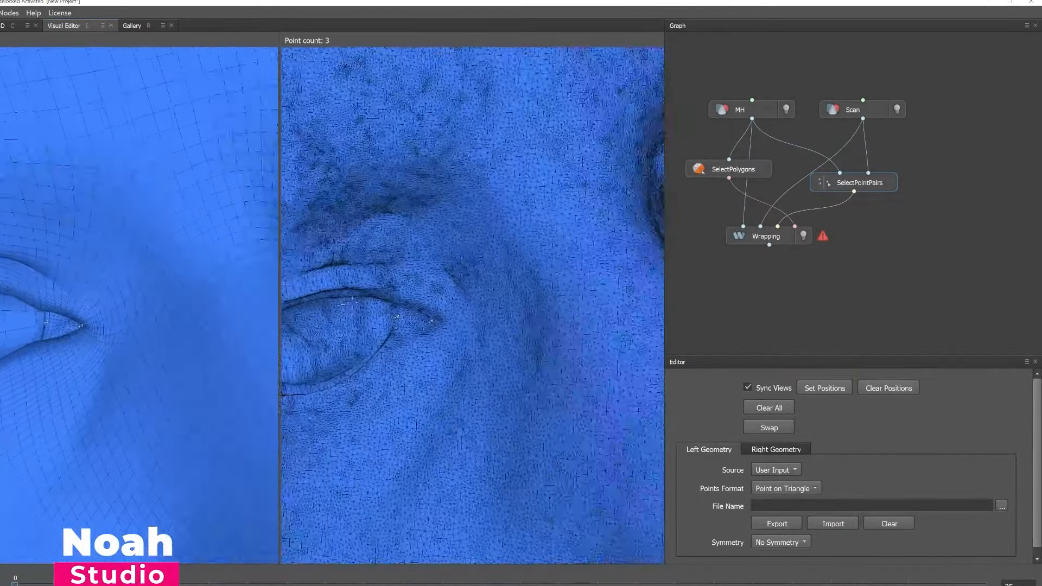
pyautogui.keyDown('alt'); pyautogui.moveTo(398, 316); pyautogui.dragTo(475, 307, button='middle'); pyautogui.keyUp('alt')
pyautogui.click(372, 292)
pyautogui.scroll(-5, 39, 379)
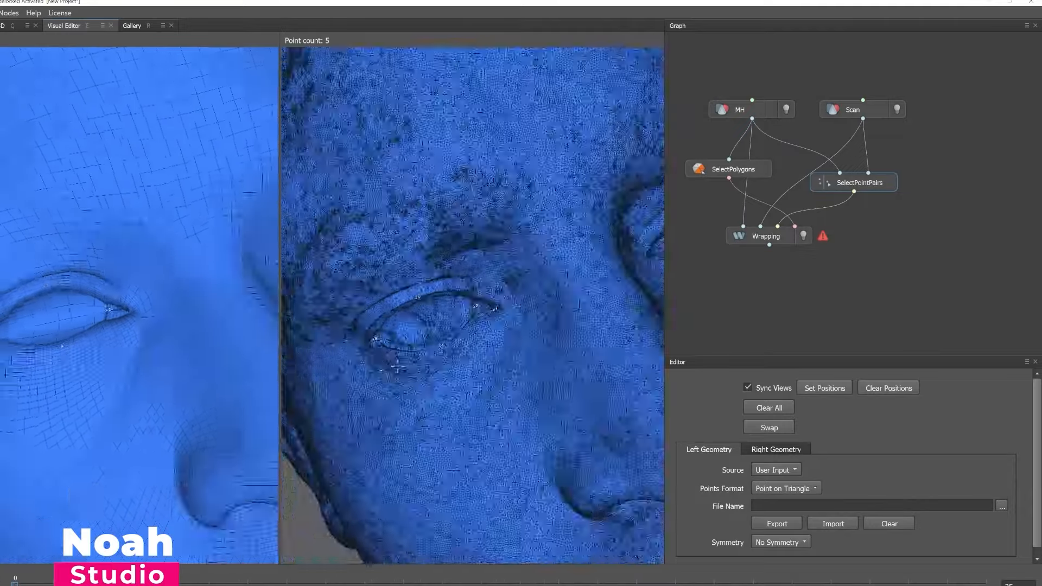
# Place five point pairs around the corners and lids of the left eye on both heads
pyautogui.keyDown('alt'); pyautogui.moveTo(613, 293); pyautogui.dragTo(418, 353, button='middle'); pyautogui.keyUp('alt')
pyautogui.scroll(5, 418, 353)
pyautogui.click(408, 406)
pyautogui.click(75, 439)
pyautogui.click(111, 412)
pyautogui.keyDown('alt'); pyautogui.moveTo(584, 374); pyautogui.dragTo(471, 417, button='middle'); pyautogui.keyUp('alt')
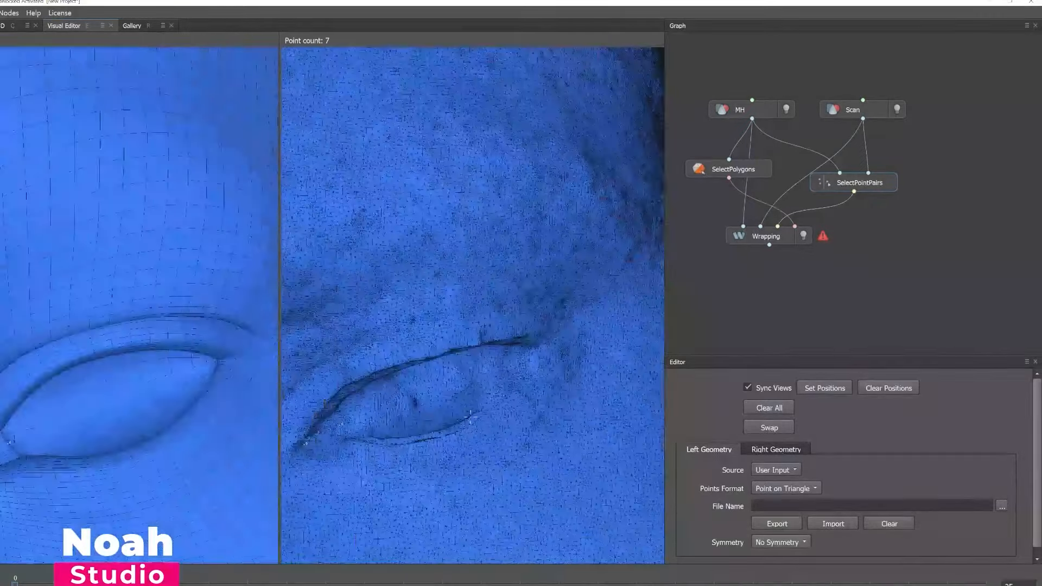
pyautogui.click(436, 438)
pyautogui.scroll(-5, 437, 437)
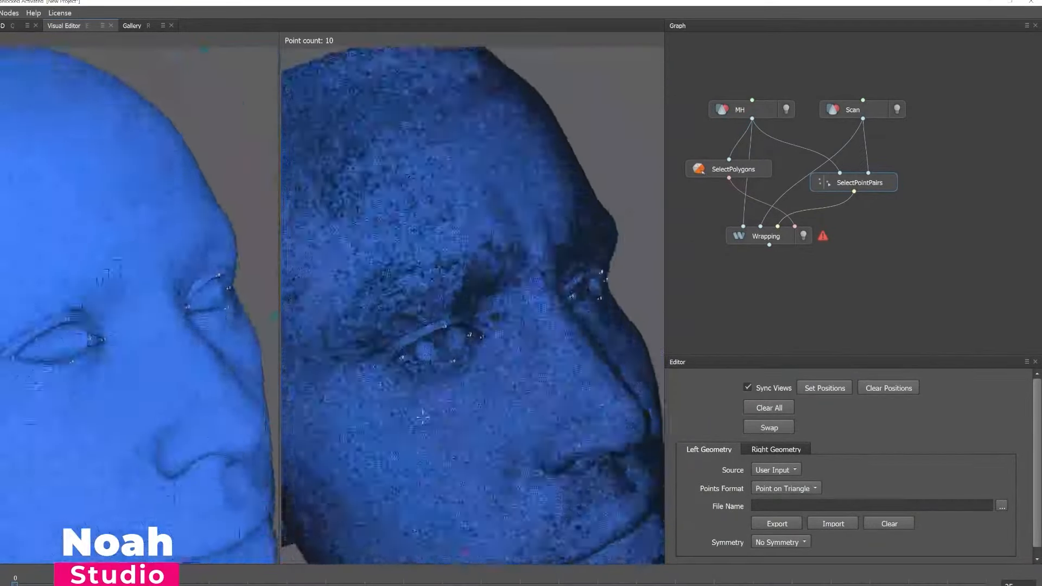
# Place a point pair at the base of the nose between the nostrils on both heads
pyautogui.keyDown('alt'); pyautogui.moveTo(423, 419); pyautogui.dragTo(394, 311); pyautogui.keyUp('alt')
pyautogui.scroll(5, 395, 311)
pyautogui.click(510, 304)
pyautogui.scroll(-3, 542, 324)
pyautogui.keyDown('alt'); pyautogui.moveTo(542, 324); pyautogui.dragTo(581, 304); pyautogui.keyUp('alt')
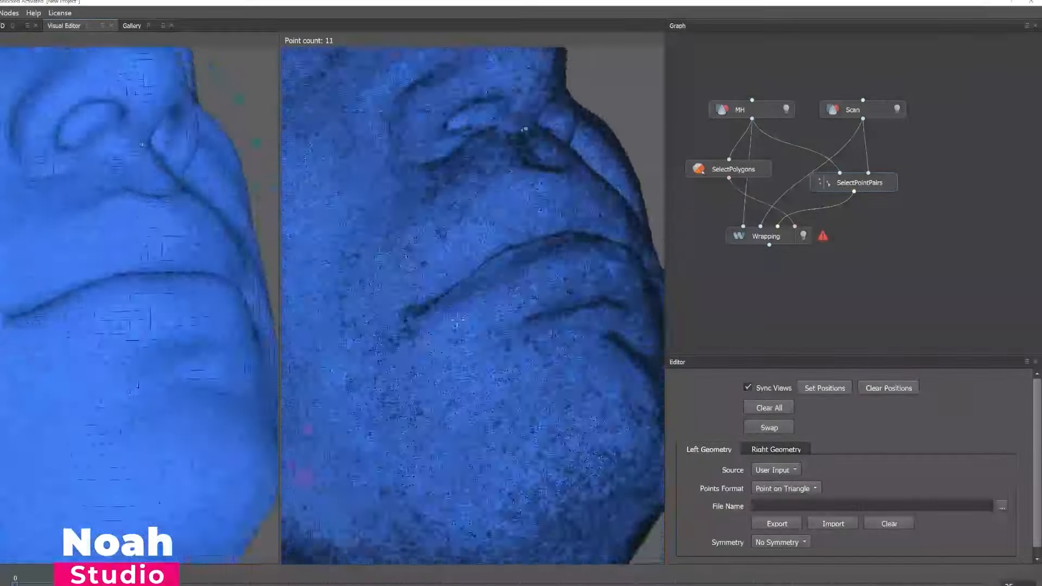
# Place four point pairs around the mouth, at both corners and the upper and lower lips
pyautogui.scroll(5, 478, 374)
pyautogui.click(52, 377)
pyautogui.click(478, 375)
pyautogui.scroll(-2, 567, 384)
pyautogui.scroll(3, 488, 347)
pyautogui.keyDown('alt'); pyautogui.moveTo(567, 384); pyautogui.dragTo(494, 435); pyautogui.keyUp('alt')
pyautogui.click(123, 399)
pyautogui.click(493, 337)
pyautogui.scroll(-5, 493, 337)
pyautogui.scroll(3, 521, 304)
pyautogui.click(118, 340)
pyautogui.click(541, 323)
# Place four point pairs on the right ear, covering its top, front notch and lobe, on both heads
pyautogui.scroll(3, 374, 374)
pyautogui.scroll(-4, 426, 386)
pyautogui.scroll(4, 534, 381)
pyautogui.keyDown('alt'); pyautogui.moveTo(494, 435); pyautogui.dragTo(591, 306, button='middle'); pyautogui.keyUp('alt')
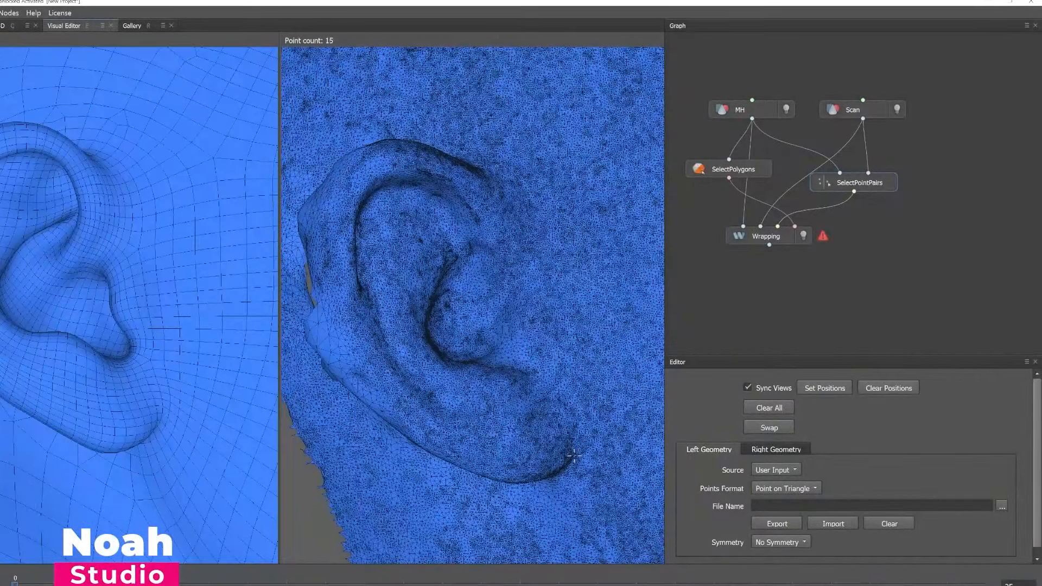
pyautogui.click(383, 145)
pyautogui.scroll(-4, 412, 217)
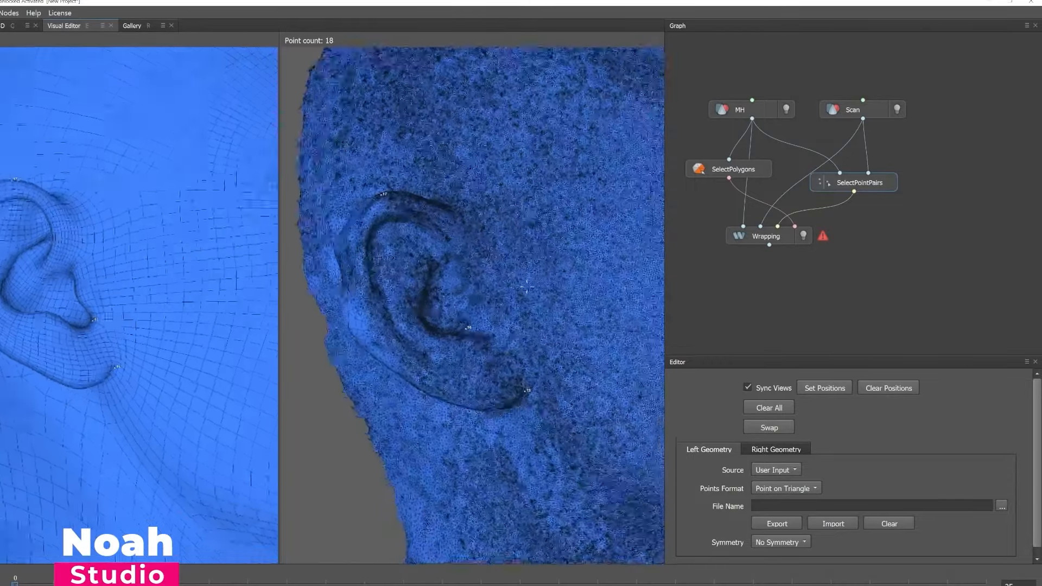
pyautogui.scroll(4, 445, 283)
pyautogui.keyDown('alt'); pyautogui.moveTo(445, 282); pyautogui.dragTo(439, 358); pyautogui.keyUp('alt')
pyautogui.click(433, 379)
pyautogui.click(37, 346)
pyautogui.scroll(-5, 37, 346)
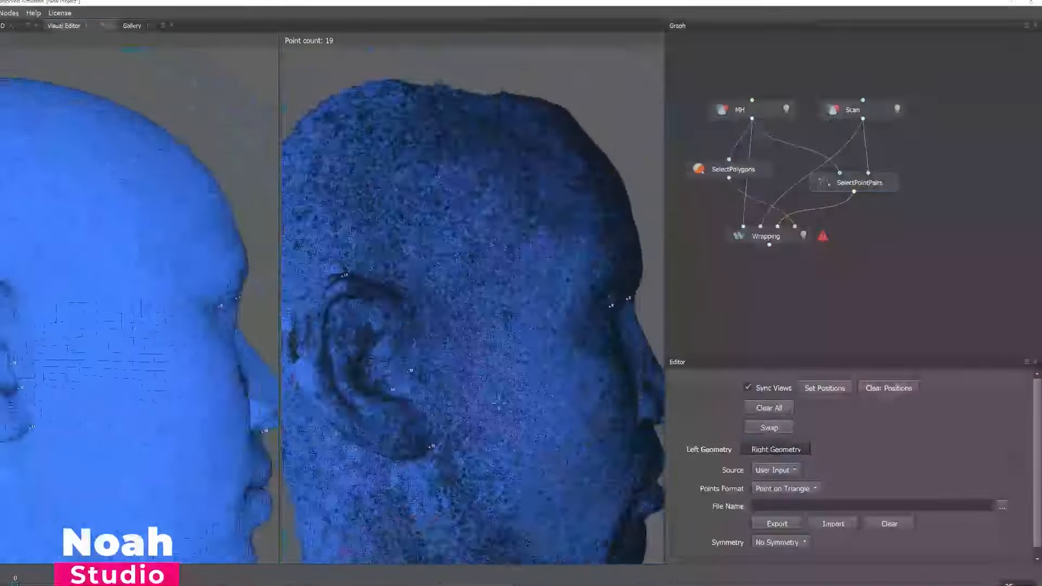
# Place four point pairs on the left ear, at its upper attachment, top, outer rim and lobe, on both heads
pyautogui.keyDown('alt'); pyautogui.moveTo(261, 352); pyautogui.dragTo(489, 369); pyautogui.keyUp('alt')
pyautogui.scroll(5, 506, 370)
pyautogui.keyDown('alt'); pyautogui.moveTo(505, 370); pyautogui.dragTo(370, 429, button='middle'); pyautogui.keyUp('alt')
pyautogui.keyDown('alt'); pyautogui.moveTo(421, 260); pyautogui.dragTo(422, 428, button='middle'); pyautogui.keyUp('alt')
pyautogui.click(389, 293)
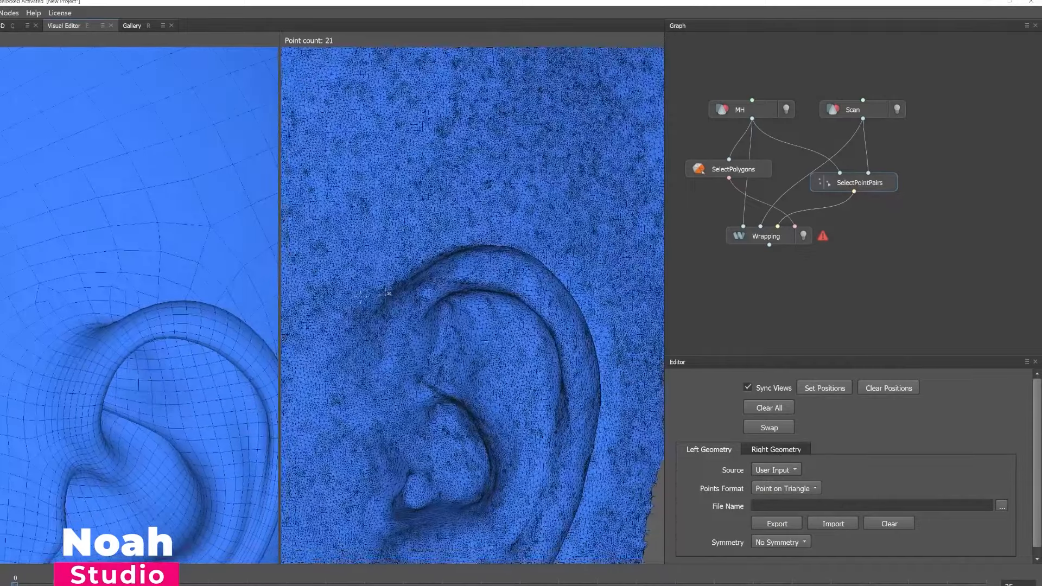
pyautogui.keyDown('alt'); pyautogui.moveTo(412, 293); pyautogui.dragTo(384, 272, button='middle'); pyautogui.keyUp('alt')
pyautogui.click(486, 225)
pyautogui.scroll(-3, 505, 380)
pyautogui.keyDown('alt'); pyautogui.moveTo(505, 423); pyautogui.dragTo(507, 330, button='middle'); pyautogui.keyUp('alt')
pyautogui.click(515, 345)
pyautogui.scroll(-4, 515, 346)
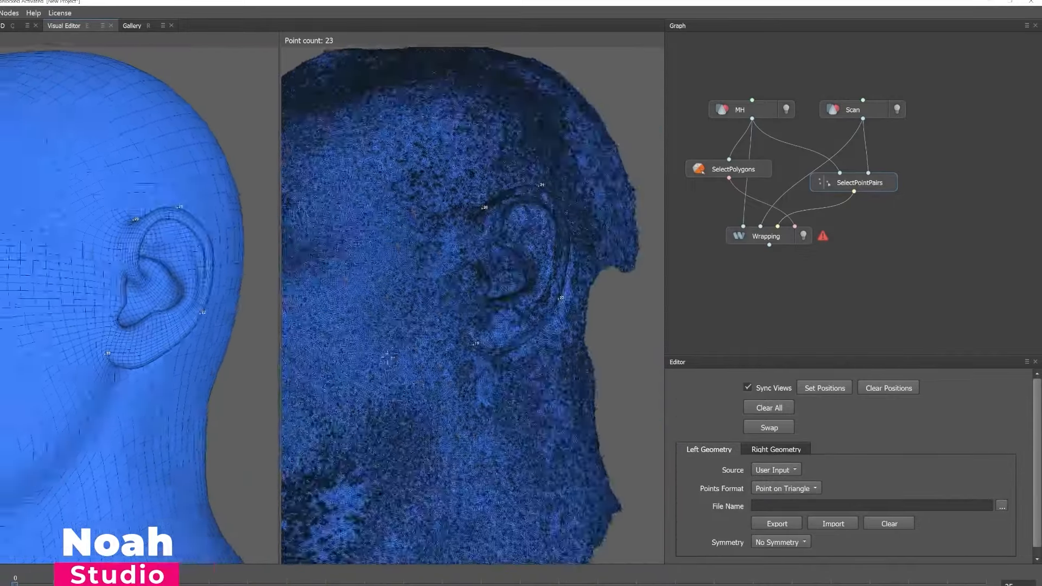
pyautogui.keyDown('alt'); pyautogui.moveTo(514, 345); pyautogui.dragTo(400, 349); pyautogui.keyUp('alt')
pyautogui.scroll(4, 400, 349)
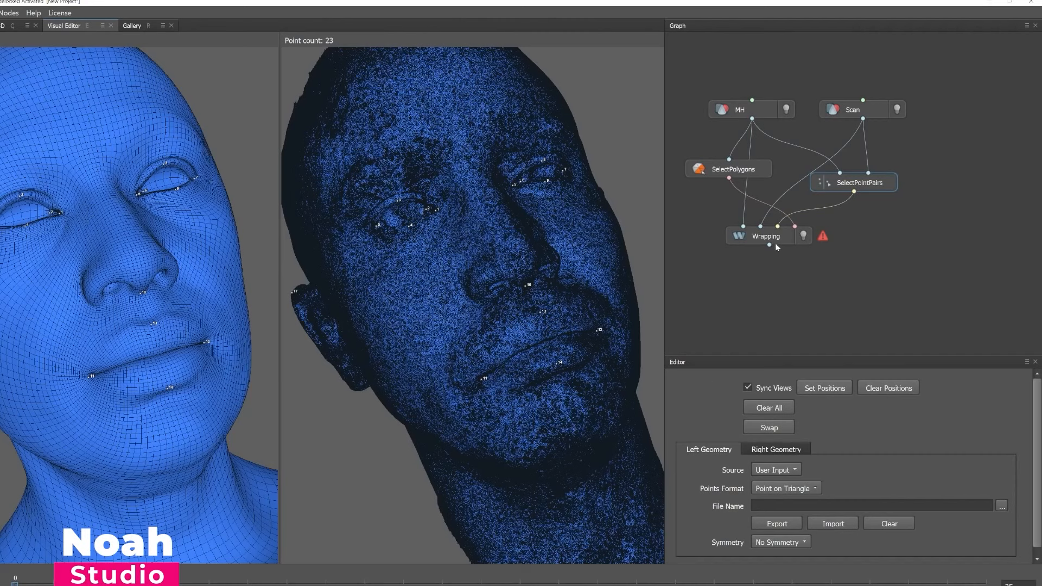
# Move the Wrapping node below the selection nodes, open its parameters and compute the wrap
pyautogui.moveTo(766, 239); pyautogui.dragTo(787, 265)
pyautogui.click(787, 266)
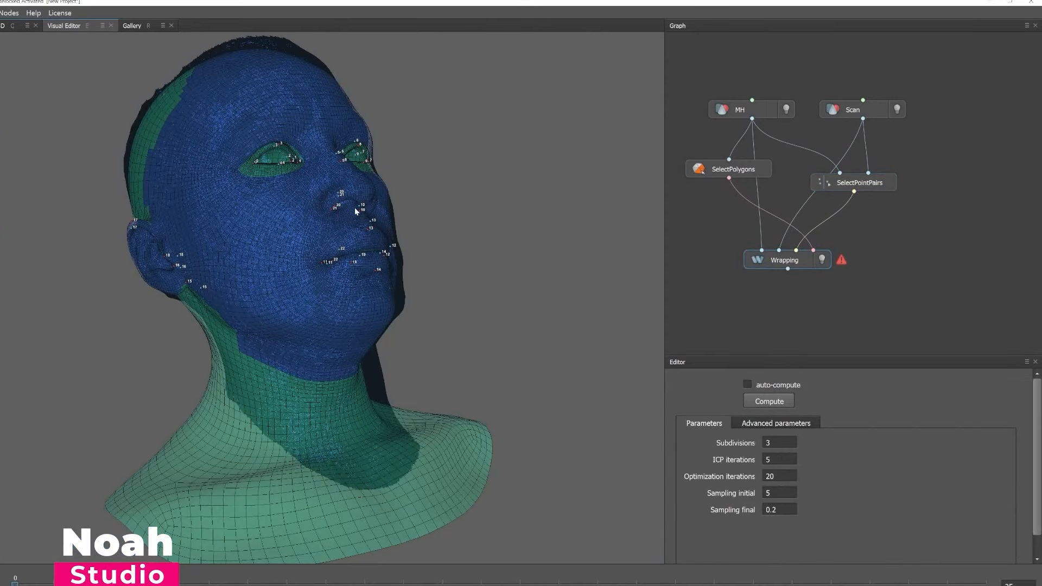
pyautogui.scroll(4, 358, 218)
pyautogui.moveTo(363, 225); pyautogui.dragTo(287, 274)
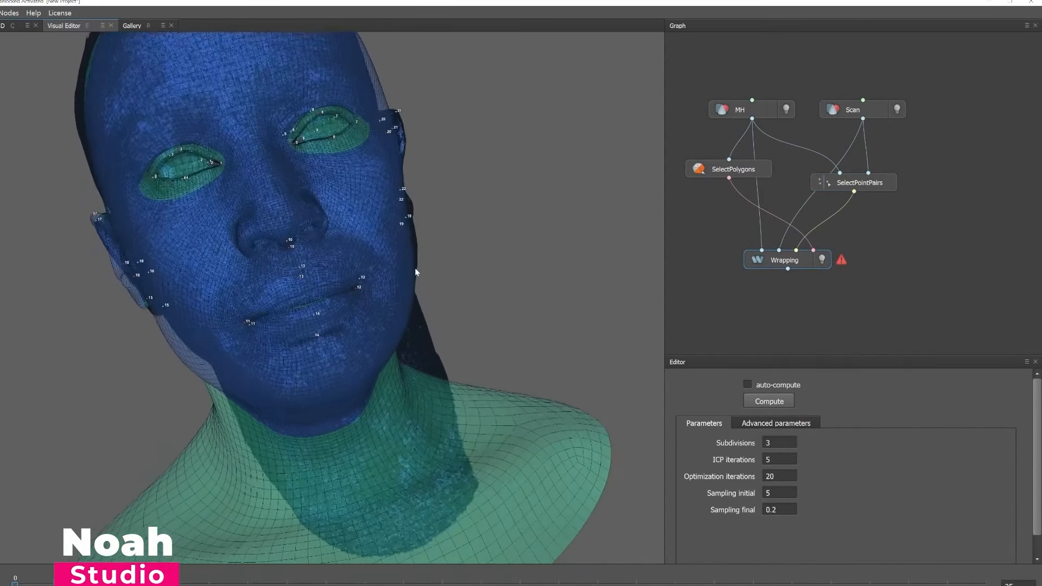
pyautogui.click(765, 402)
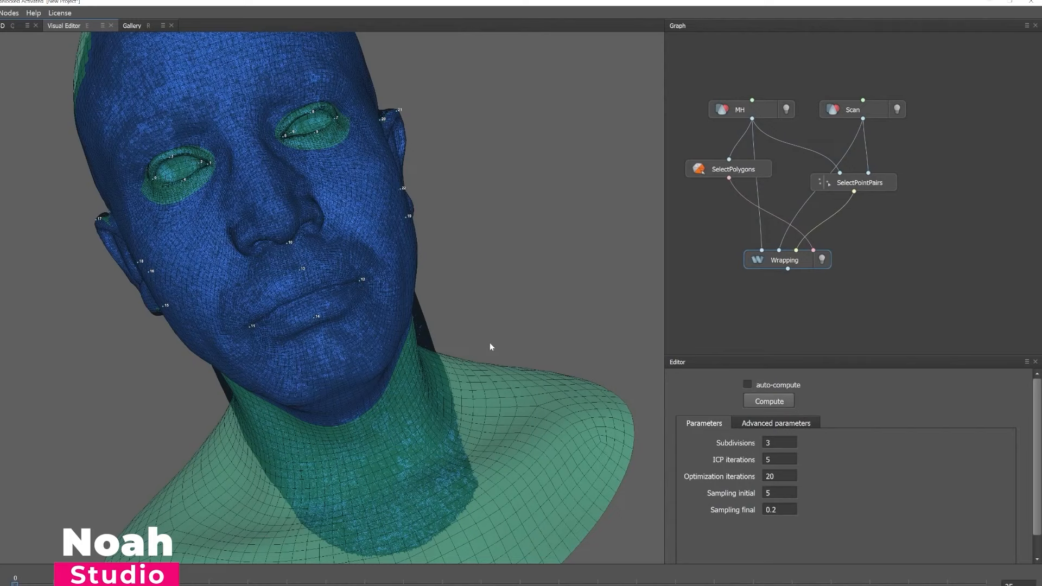
# Examine how the wrapped mesh fits the scan around the eyes, ears, jaw and forehead
pyautogui.scroll(-5, 479, 331)
pyautogui.moveTo(494, 311); pyautogui.dragTo(411, 351)
pyautogui.scroll(3, 438, 286)
pyautogui.scroll(4, 438, 282)
pyautogui.scroll(3, 402, 355)
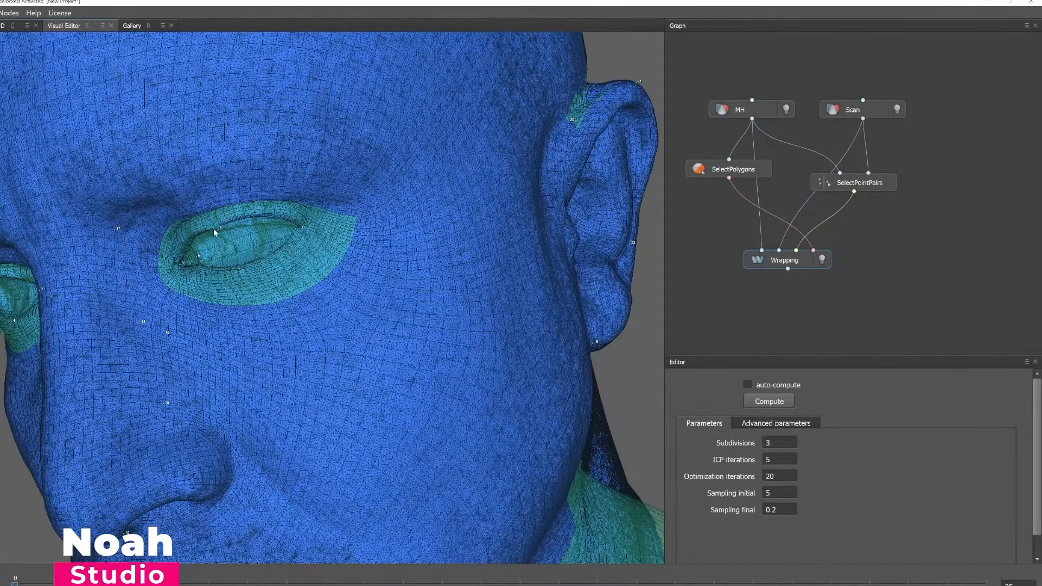
pyautogui.moveTo(216, 228); pyautogui.dragTo(326, 282)
pyautogui.scroll(6, 422, 345)
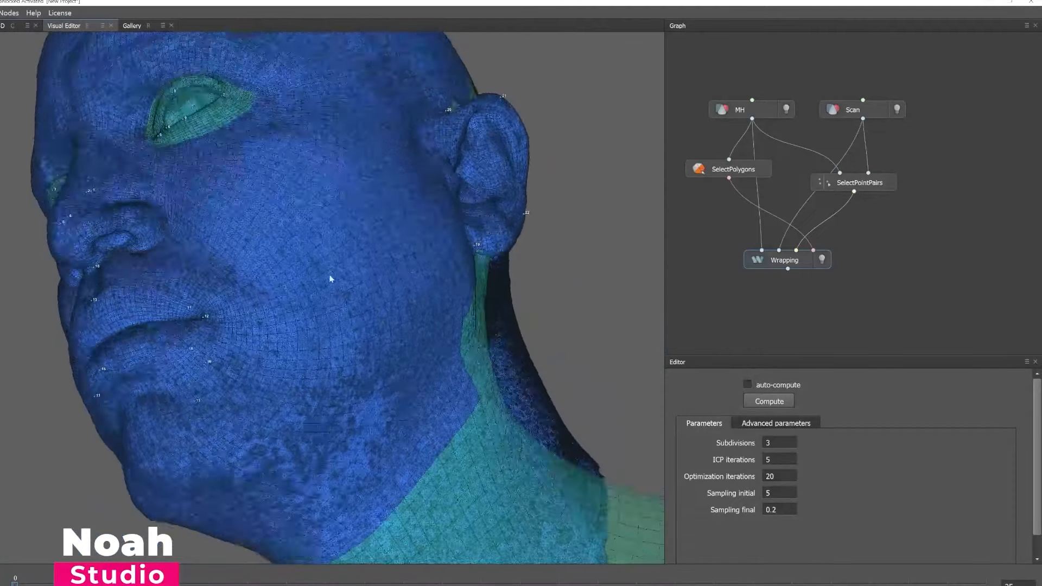
pyautogui.scroll(3, 331, 327)
pyautogui.scroll(-5, 330, 327)
pyautogui.moveTo(275, 319)
pyautogui.mouseDown()
pyautogui.moveTo(302, 325)
pyautogui.moveTo(274, 308)
pyautogui.mouseUp()
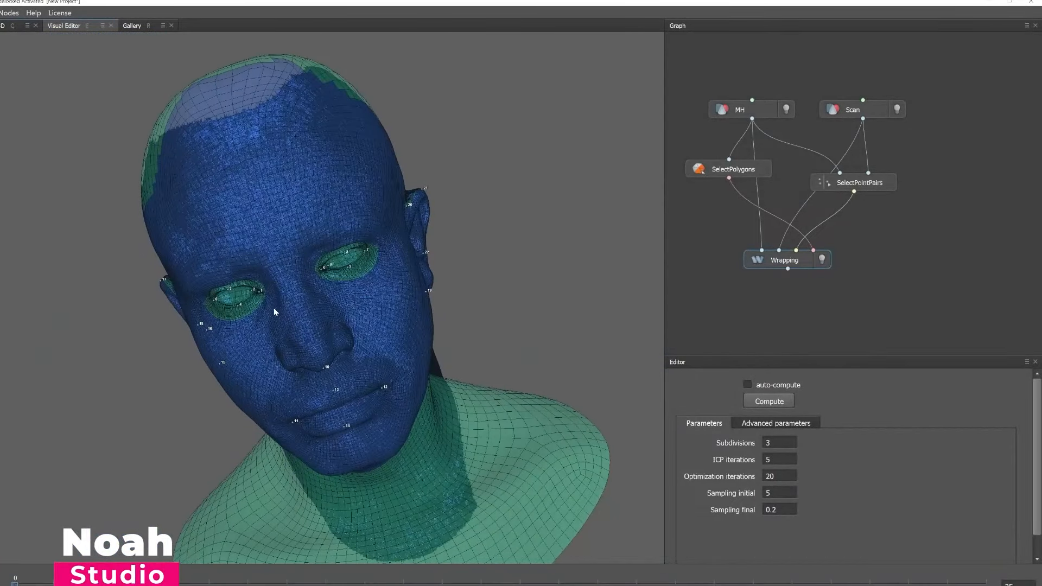
# Add a SaveGeom node below the Wrapping node and connect the Wrapping geometry output to it
pyautogui.moveTo(369, 319); pyautogui.dragTo(370, 295)
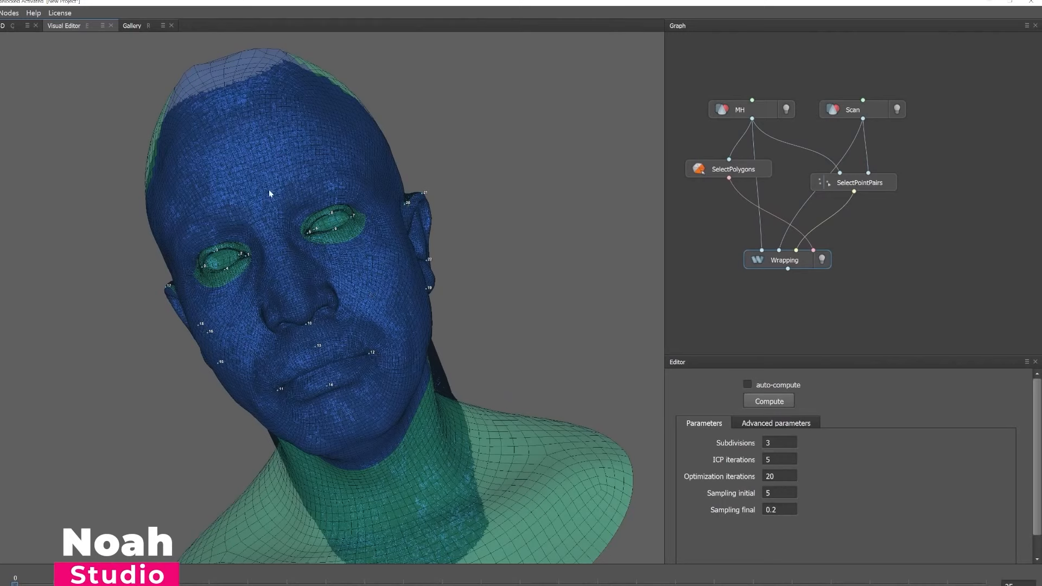
pyautogui.rightClick(784, 289)
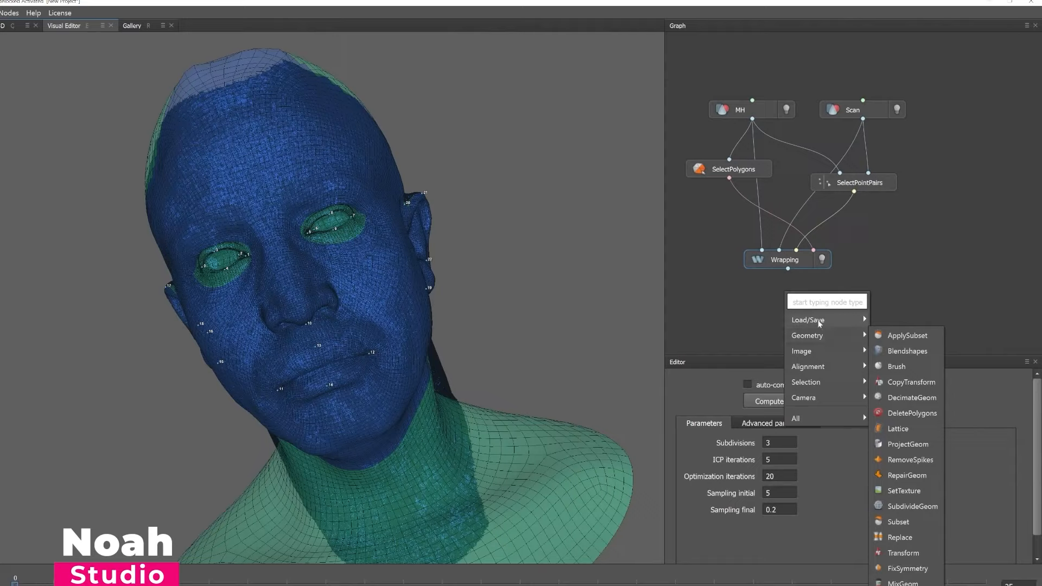
pyautogui.moveTo(820, 325)
pyautogui.click(903, 366)
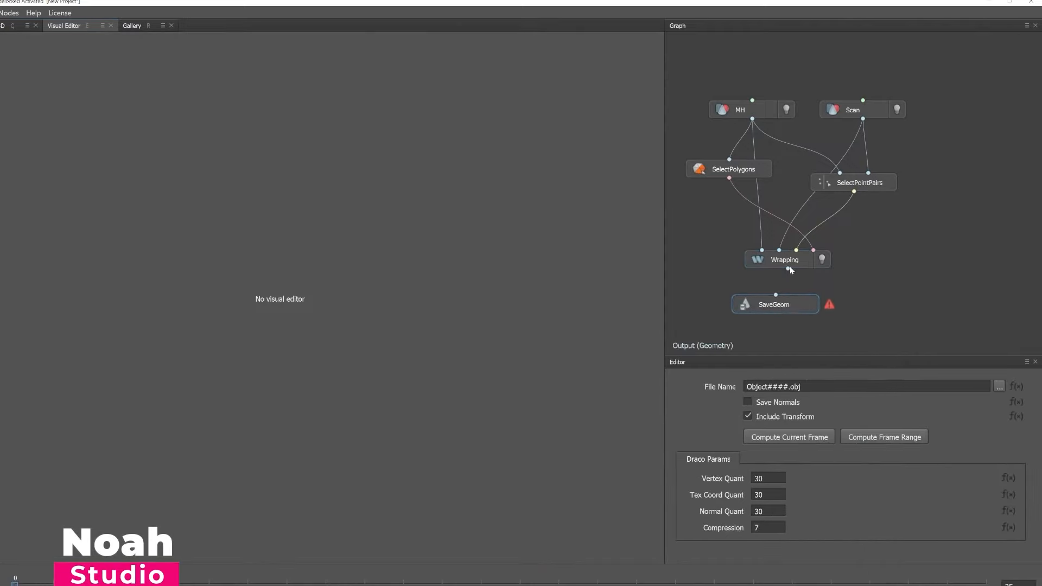
pyautogui.moveTo(789, 268); pyautogui.dragTo(792, 295)
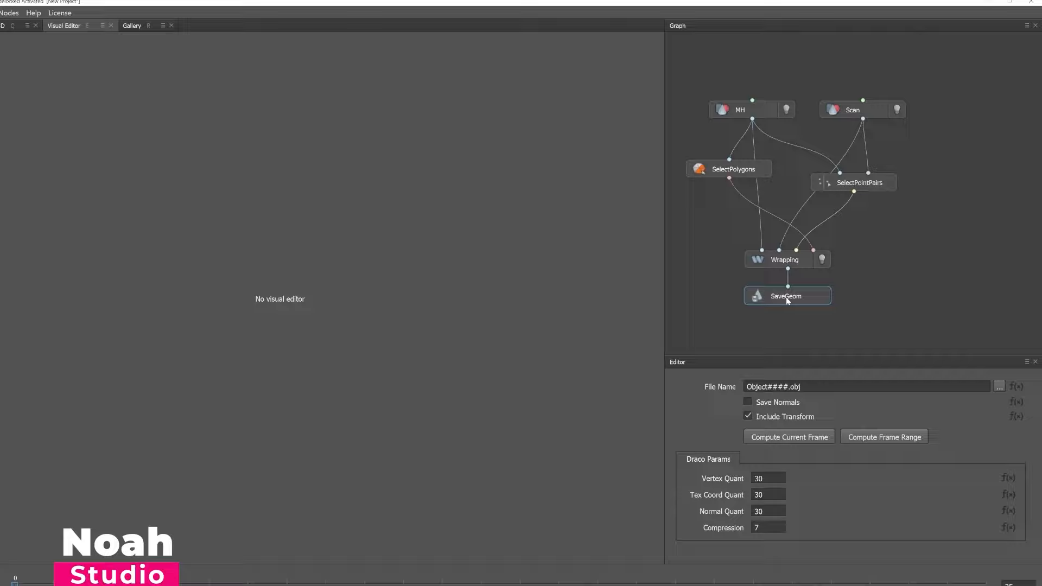
# Set the SaveGeom output file to one named mesh in the Desktop folder
pyautogui.click(999, 386)
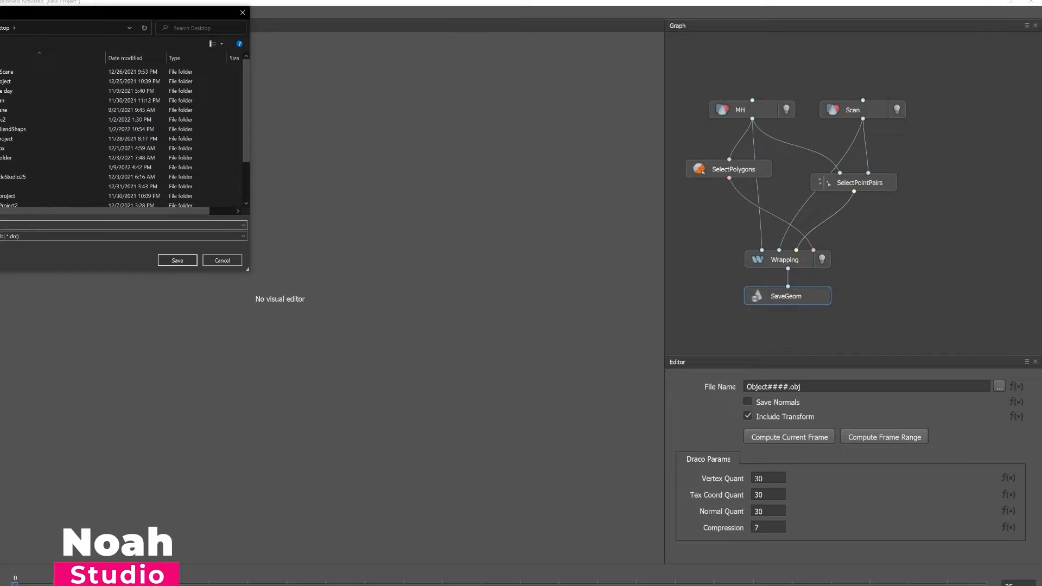
pyautogui.write('e')
pyautogui.press('BackSpace')
pyautogui.write('mesh')
pyautogui.click(178, 261)
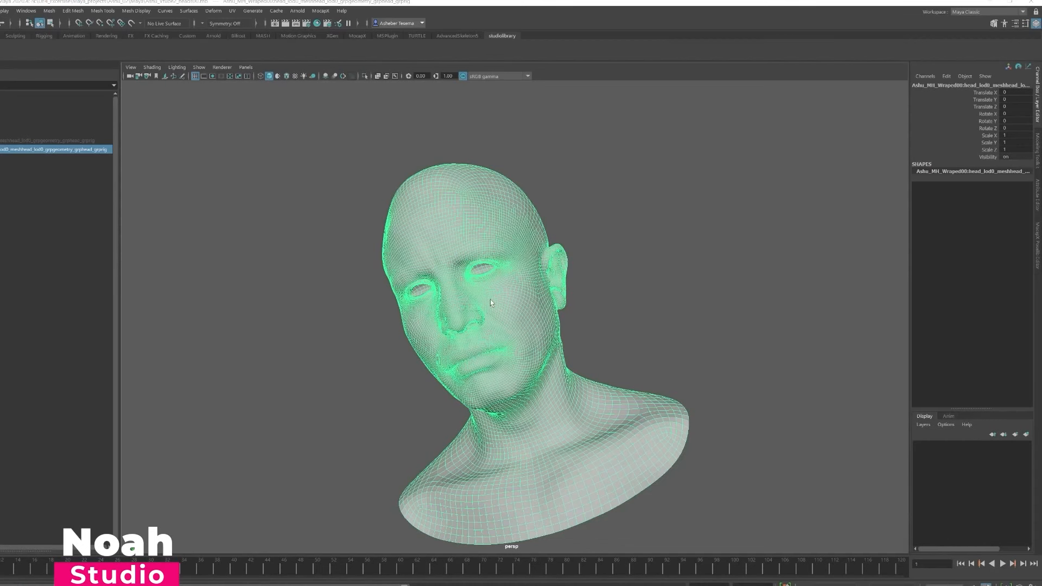
# In Maya, examine the wrapped head's topology around the eyes, nose, mouth, ear and forehead
pyautogui.scroll(3, 493, 307)
pyautogui.scroll(-1, 493, 308)
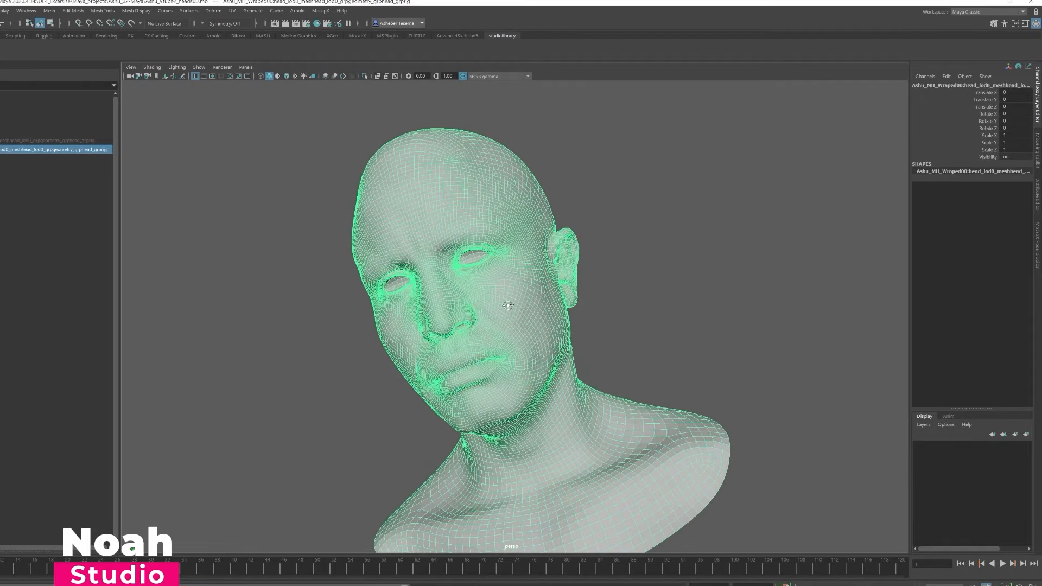
pyautogui.keyDown('alt'); pyautogui.moveTo(478, 304); pyautogui.dragTo(543, 289); pyautogui.keyUp('alt')
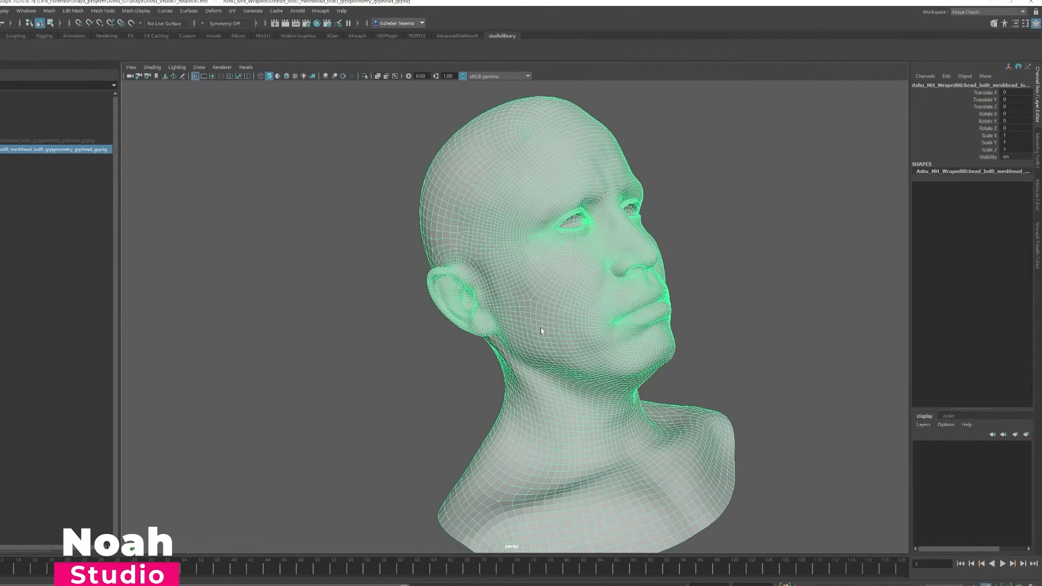
pyautogui.keyDown('alt'); pyautogui.moveTo(542, 330); pyautogui.dragTo(603, 344, button='right'); pyautogui.keyUp('alt')
pyautogui.keyDown('alt'); pyautogui.moveTo(604, 344); pyautogui.dragTo(511, 363, button='middle'); pyautogui.keyUp('alt')
pyautogui.keyDown('alt'); pyautogui.moveTo(535, 343); pyautogui.dragTo(500, 307); pyautogui.keyUp('alt')
pyautogui.keyDown('alt'); pyautogui.moveTo(316, 222); pyautogui.dragTo(376, 246, button='right'); pyautogui.keyUp('alt')
pyautogui.moveTo(375, 245)
pyautogui.keyDown('alt'); pyautogui.mouseDown()
pyautogui.moveTo(390, 269)
pyautogui.moveTo(391, 258)
pyautogui.mouseUp(); pyautogui.keyUp('alt')
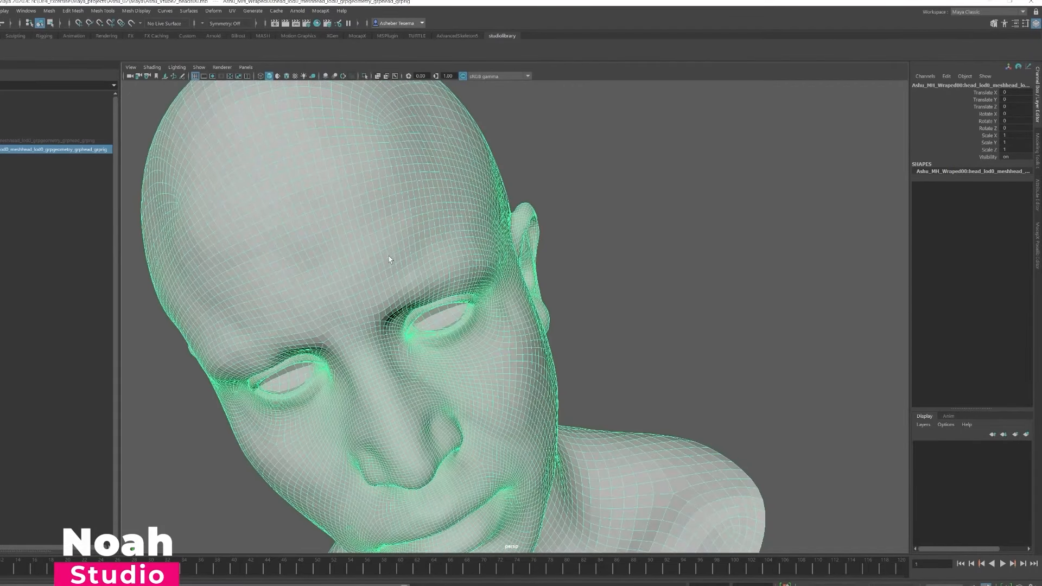
pyautogui.keyDown('alt'); pyautogui.moveTo(390, 258); pyautogui.dragTo(428, 267, button='right'); pyautogui.keyUp('alt')
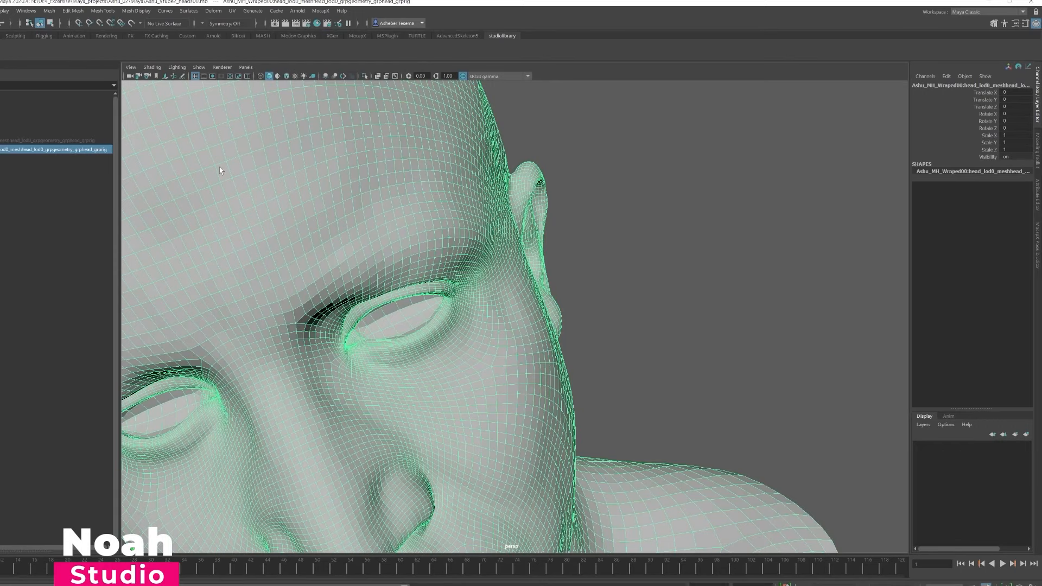
pyautogui.scroll(-5, 417, 407)
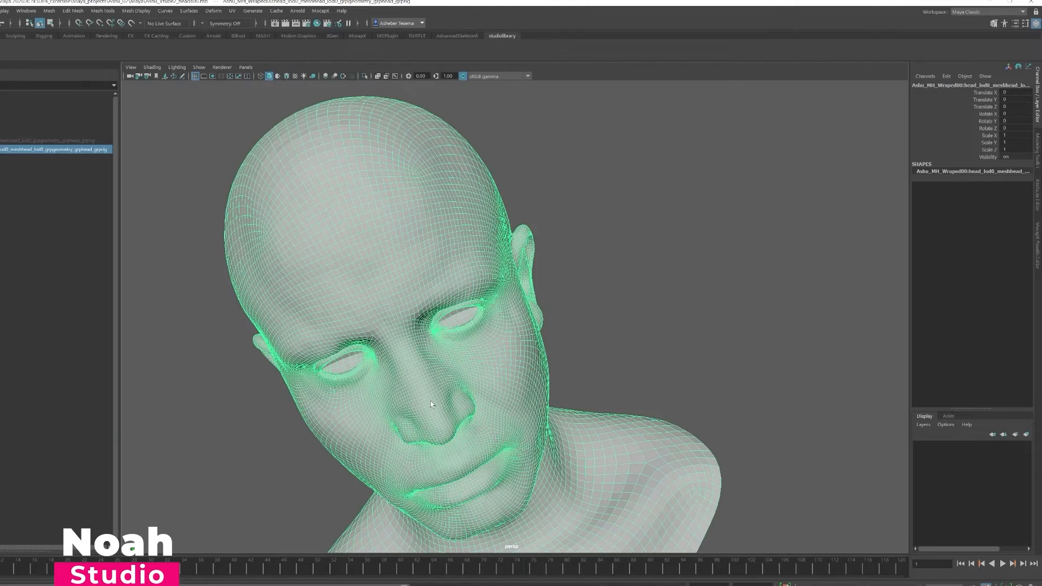
pyautogui.scroll(4, 428, 404)
pyautogui.keyDown('alt'); pyautogui.moveTo(428, 403); pyautogui.dragTo(421, 380); pyautogui.keyUp('alt')
pyautogui.scroll(-5, 429, 374)
pyautogui.moveTo(495, 311)
pyautogui.keyDown('alt'); pyautogui.mouseDown()
pyautogui.moveTo(479, 342)
pyautogui.moveTo(421, 335)
pyautogui.moveTo(493, 326)
pyautogui.mouseUp(); pyautogui.keyUp('alt')
pyautogui.scroll(3, 457, 341)
pyautogui.scroll(3, 457, 340)
pyautogui.scroll(-10, 596, 373)
# Reselect the wrapped head mesh and inspect where it sits relative to its pivot
pyautogui.keyDown('alt'); pyautogui.moveTo(595, 372); pyautogui.dragTo(361, 422); pyautogui.keyUp('alt')
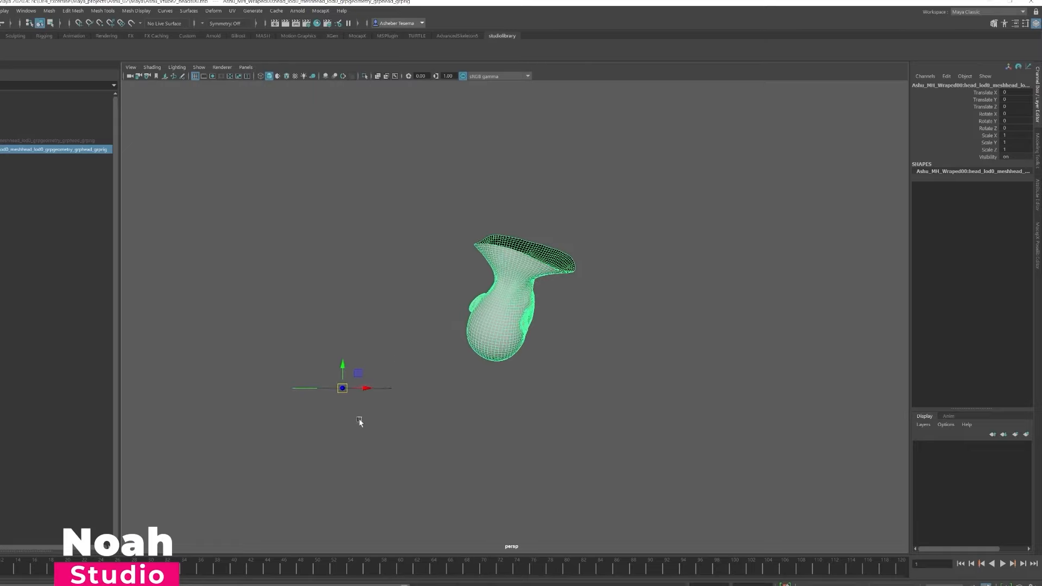
pyautogui.click(450, 392)
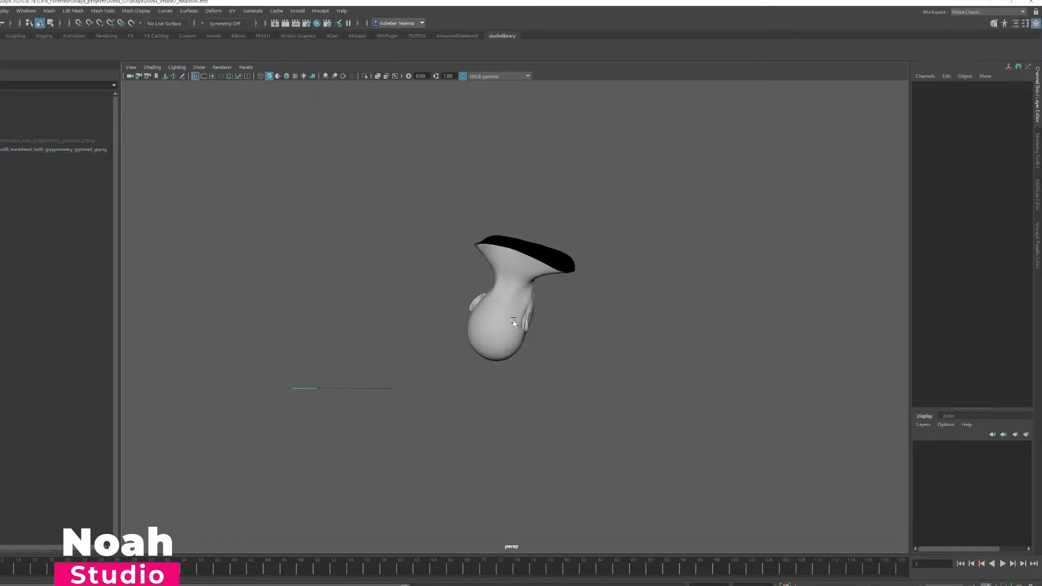
pyautogui.click(513, 323)
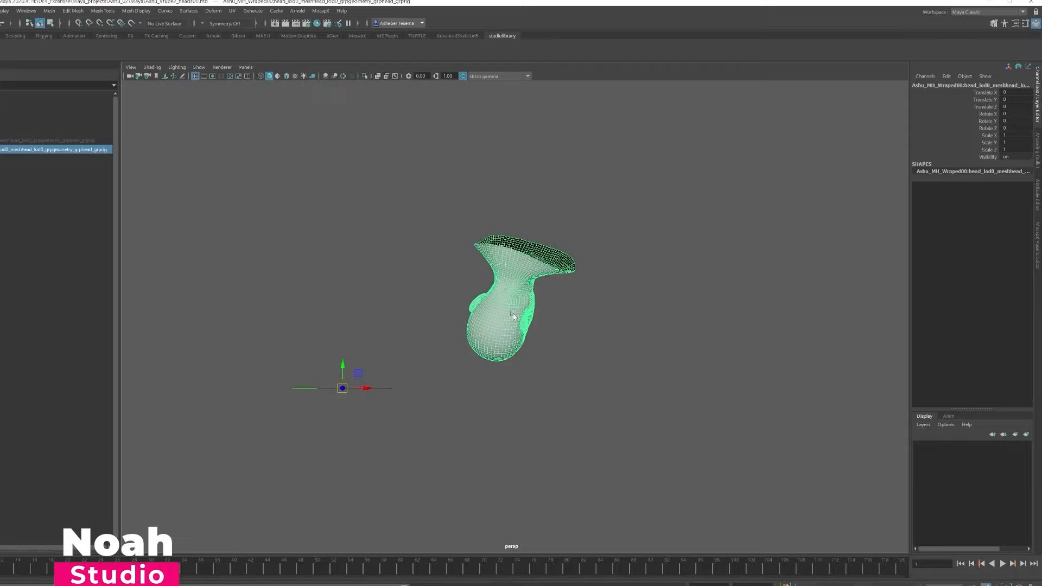
pyautogui.keyDown('alt'); pyautogui.moveTo(512, 316); pyautogui.dragTo(559, 339); pyautogui.keyUp('alt')
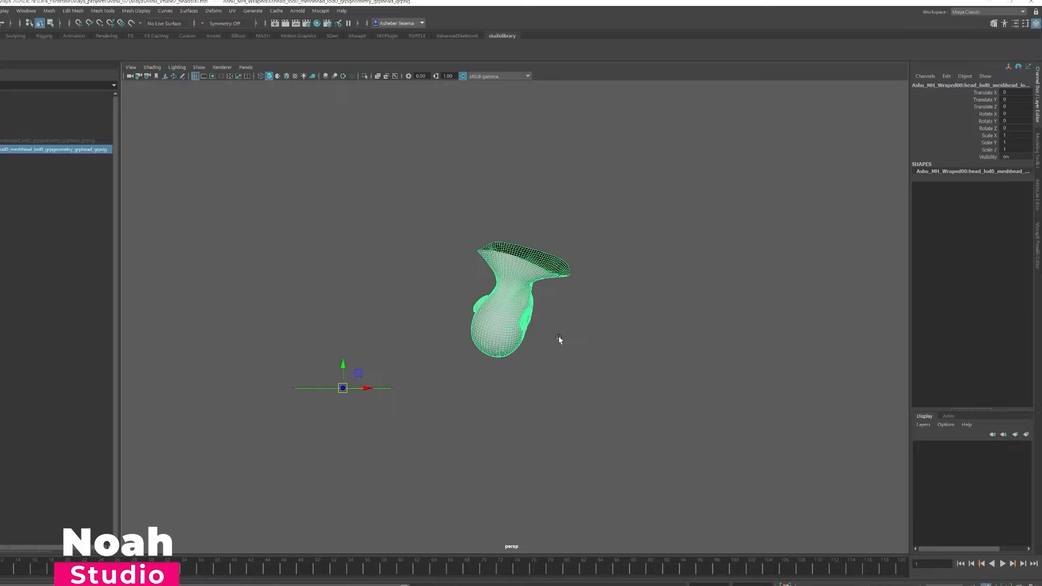